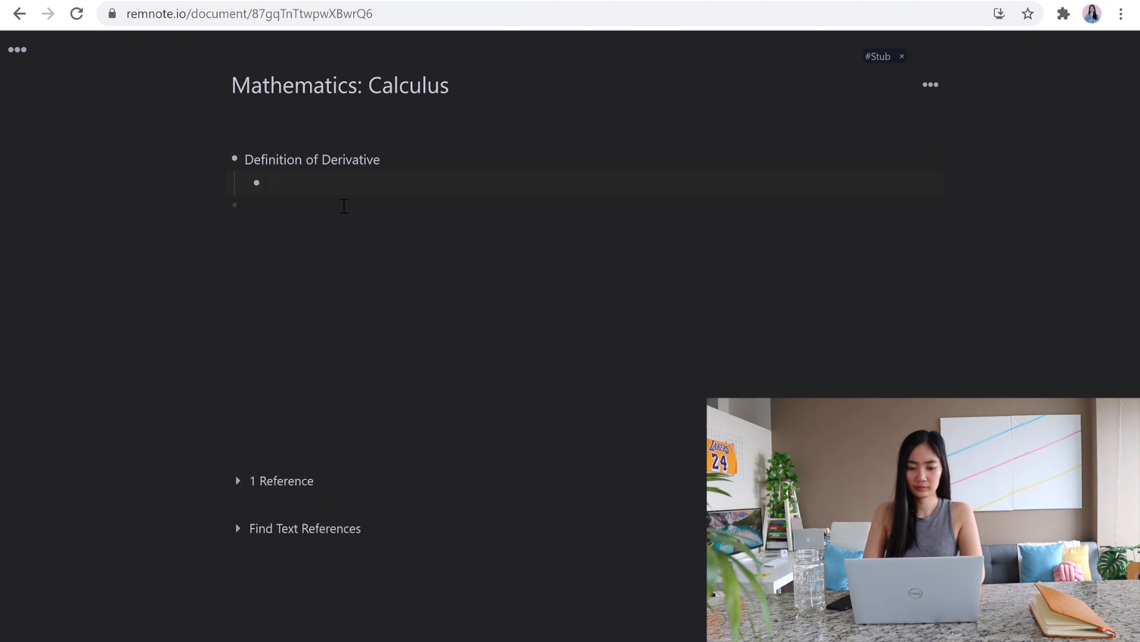
Step: Under Definition of Derivative, write "If y = f(x) then the derivative is defined to be" followed by the equation f'(x) = lim_{h→0} (f(x+h)-f(x))/h
{"action": "type", "text": "= f(x)"}
{"action": "left_click", "coordinate": [587, 225]}
{"action": "type", "text": "then the derivative is defined to be"}
{"action": "key", "text": "ctrl+m"}
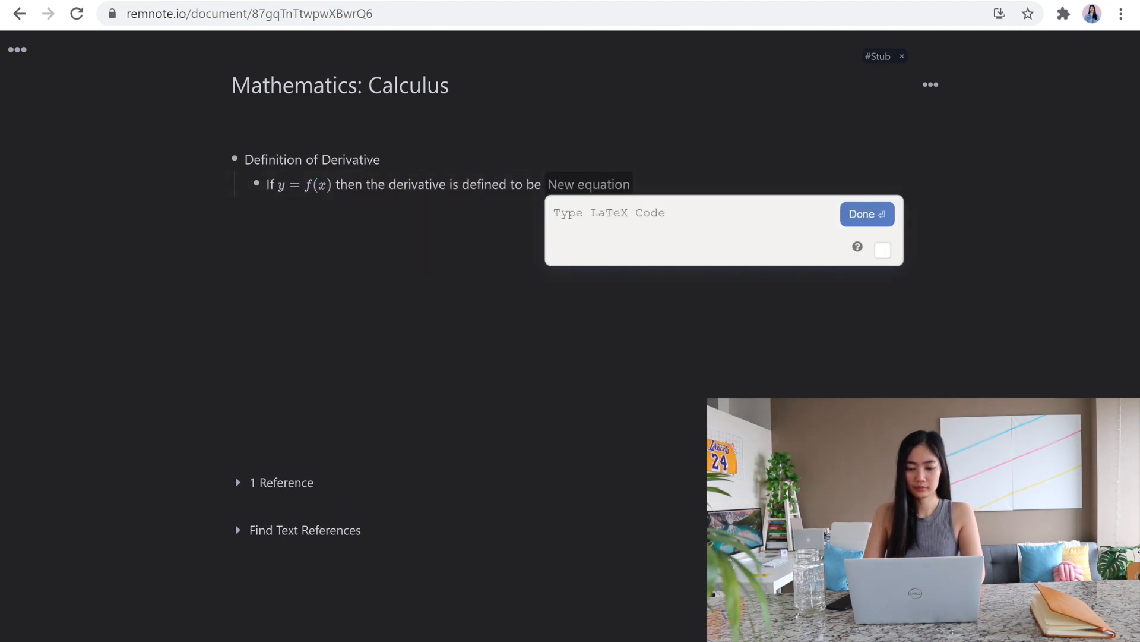
{"action": "type", "text": "f'(x) = \\lim{_h \to 0}"}
{"action": "triple_click", "coordinate": [671, 218]}
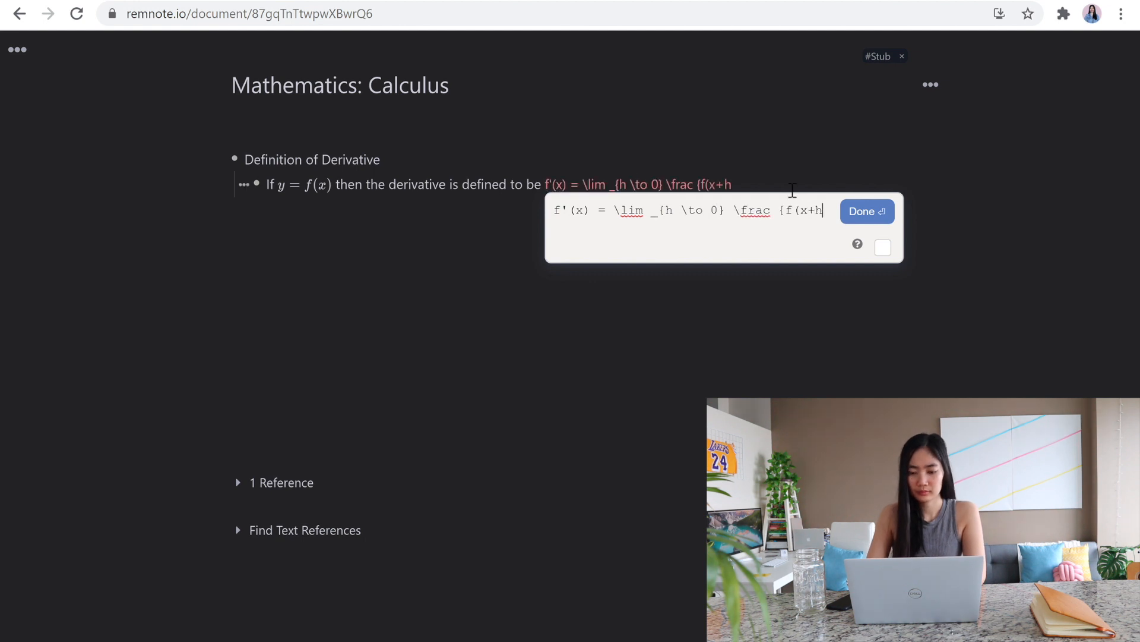
{"action": "type", "text": "{h}"}
{"action": "key", "text": "Return"}
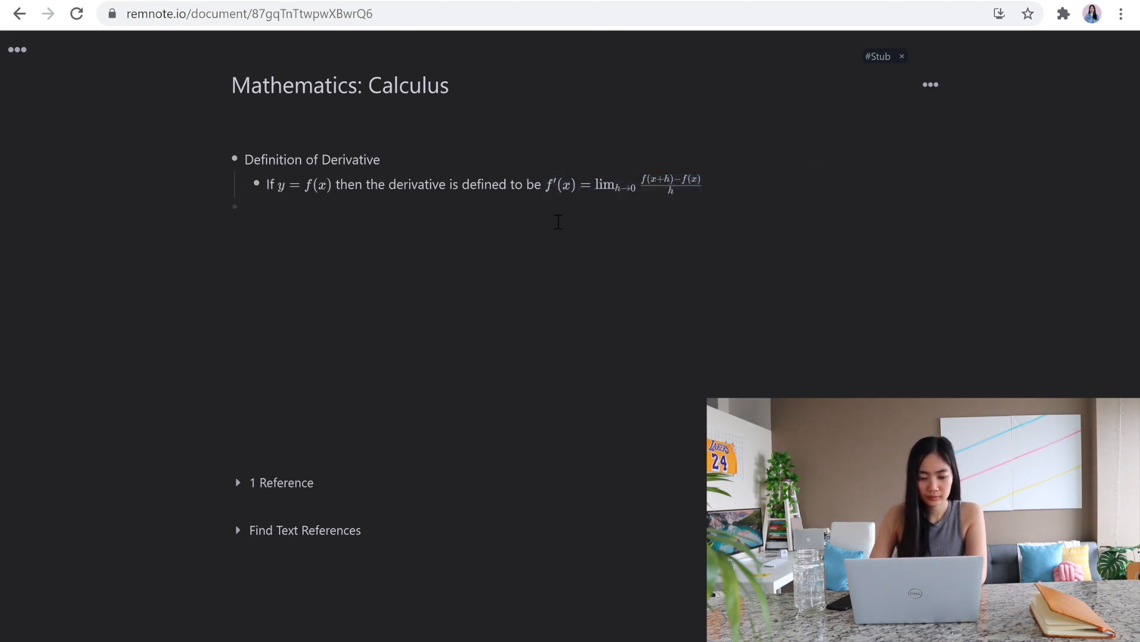
Step: Make the definition line a flashcard by putting :: between the text and the limit formula, and start the next item
{"action": "key", "text": "Return"}
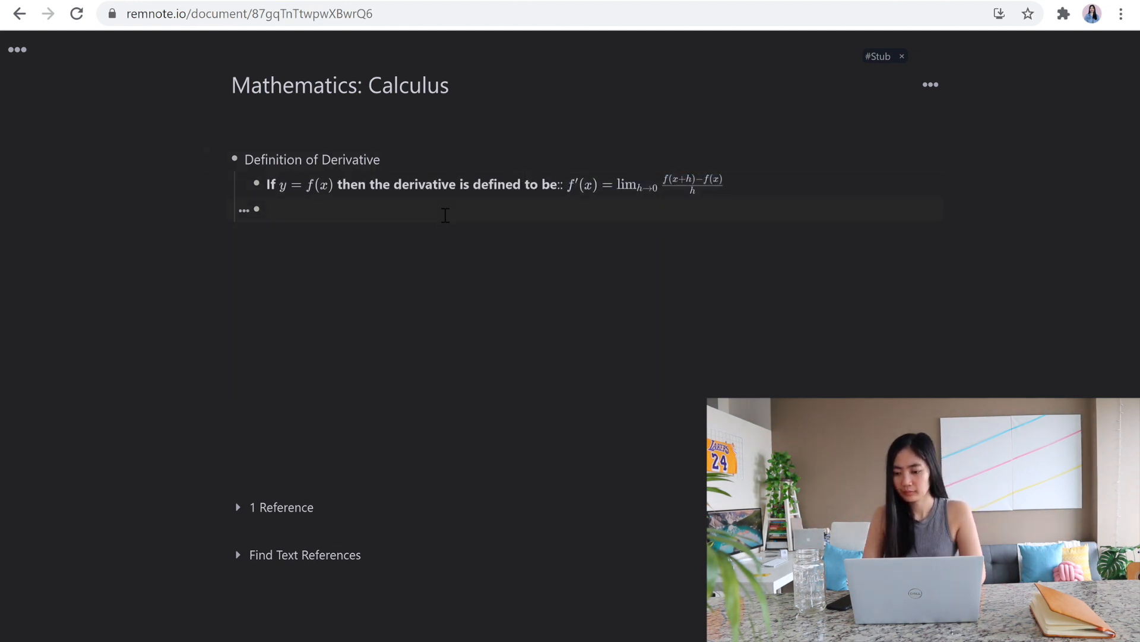
{"action": "key", "text": "BackSpace"}
{"action": "key", "text": "Up"}
{"action": "key", "text": "Return"}
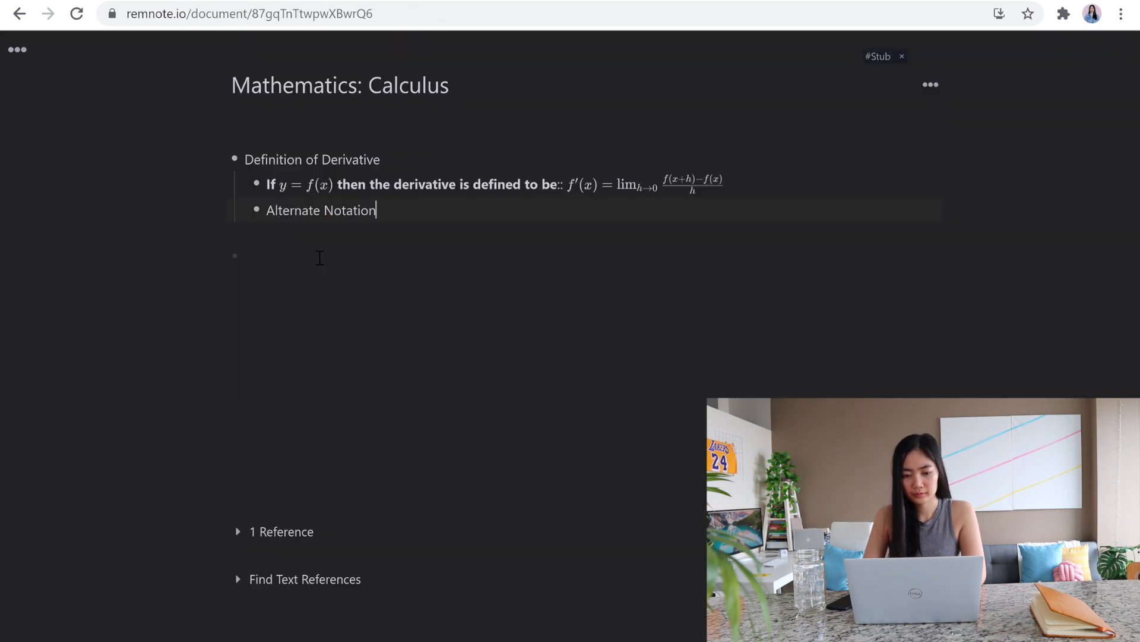
Step: Under Alternate Notation, start a nested line with "If" and the inline equation y=f(x)
{"action": "key", "text": "Return"}
{"action": "key", "text": "Tab"}
{"action": "type", "text": "If"}
{"action": "key", "text": "ctrl+m"}
{"action": "type", "text": "y=f(x) then"}
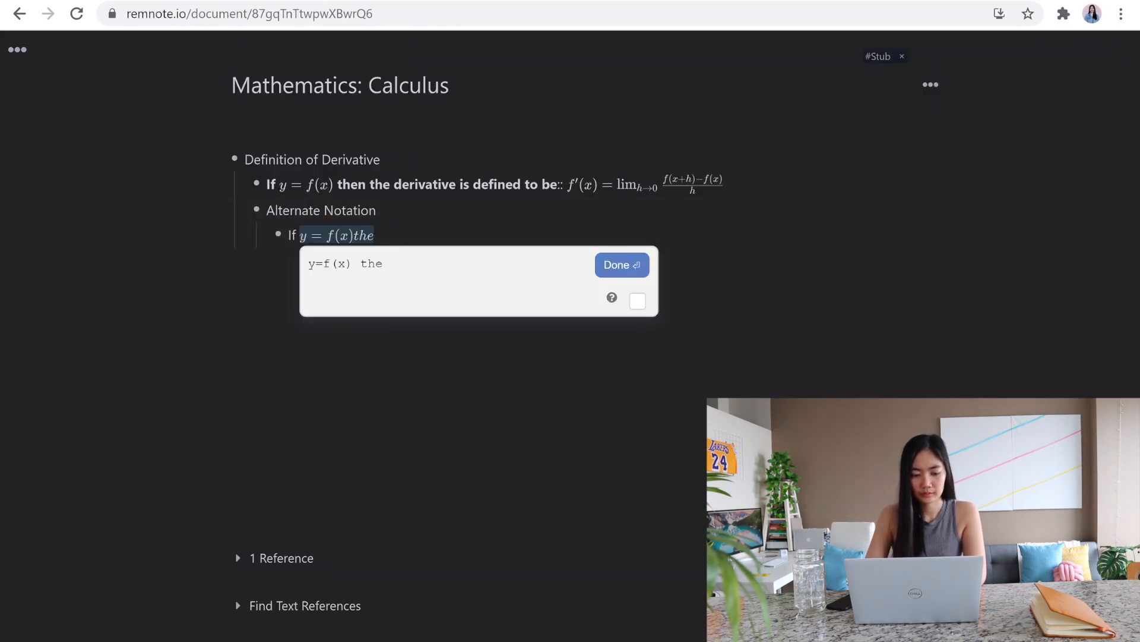
{"action": "key", "text": "BackSpace"}
{"action": "key", "text": "BackSpace"}
{"action": "key", "text": "BackSpace"}
{"action": "key", "text": "BackSpace"}
{"action": "key", "text": "BackSpace"}
{"action": "key", "text": "Return"}
Step: Continue the nested line with "then all of the following are equivalent notations for the derivative::"
{"action": "type", "text": "then  and"}
{"action": "key", "text": "BackSpace"}
{"action": "key", "text": "BackSpace"}
{"action": "key", "text": "BackSpace"}
{"action": "type", "text": "notations for the derivative::"}
Step: Enter the notation card's answer as the equation f'(x) = y' = df/dx = dy/dx = d/dx(f(x)) = Df(x)
{"action": "key", "text": "ctrl+m"}
{"action": "type", "text": "f'(x"}
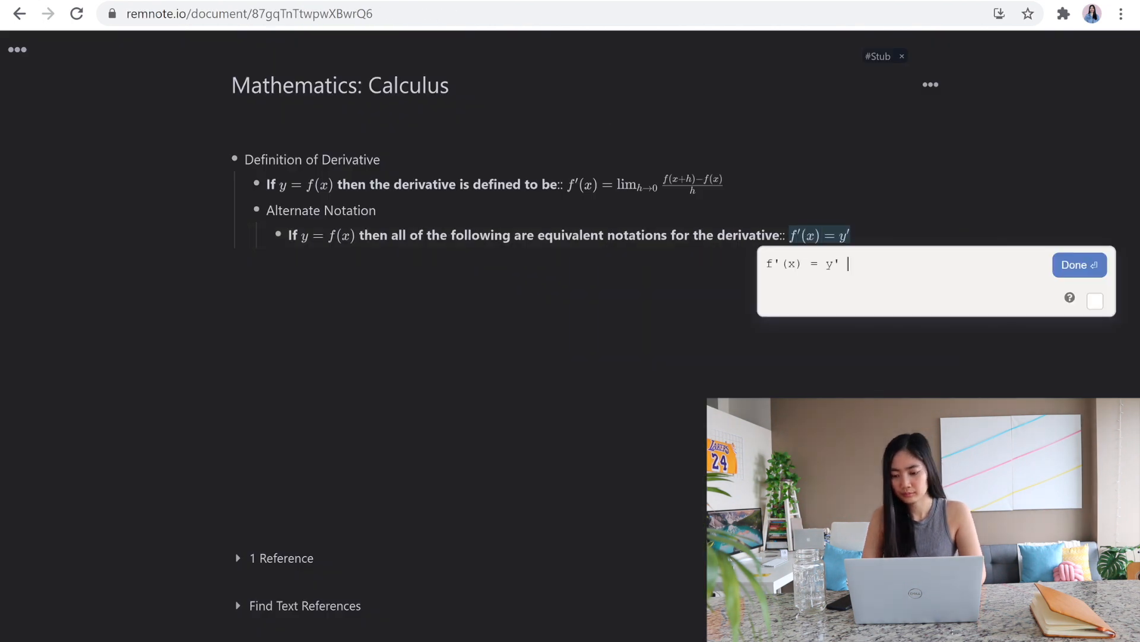
{"action": "type", "text": " = \frac{dy}{dx} = \frac {d"}
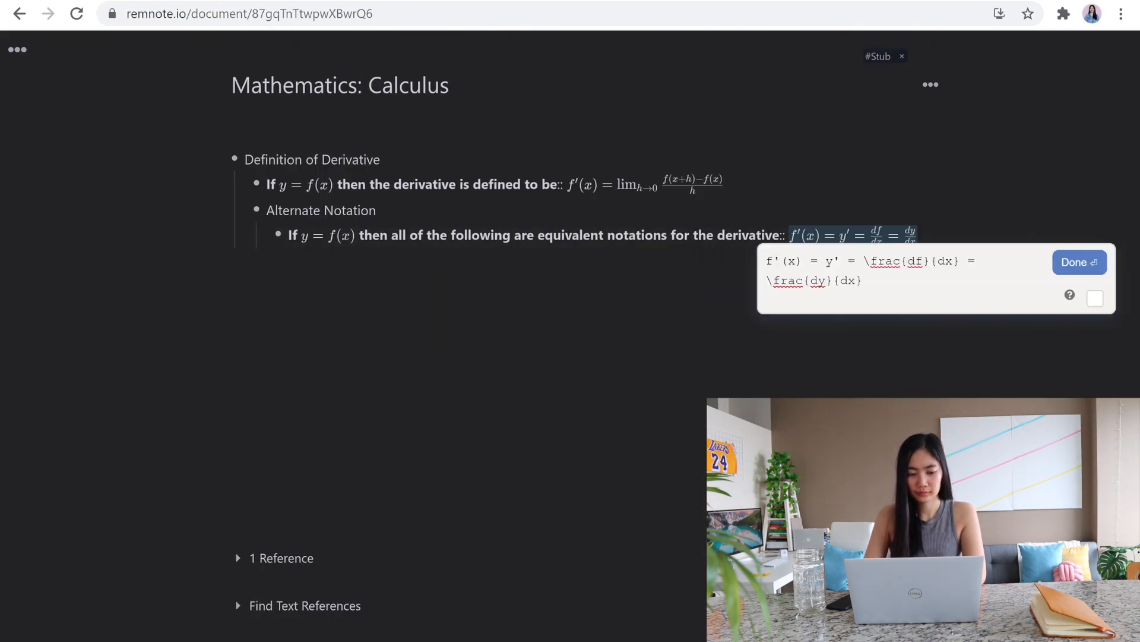
{"action": "type", "text": "}{dx} ("}
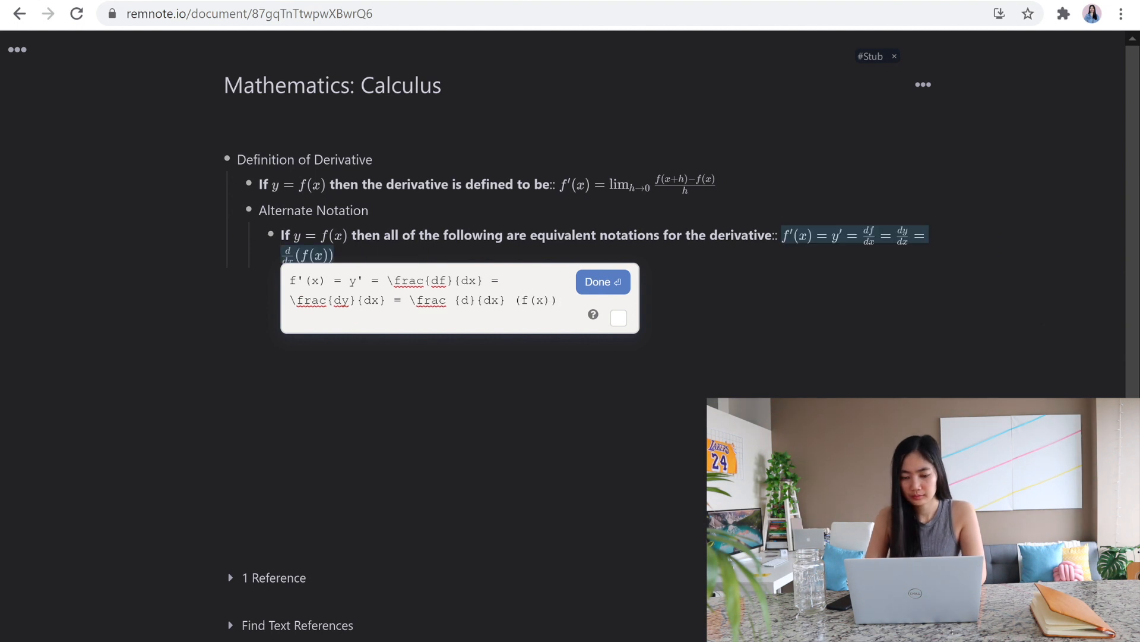
{"action": "type", "text": "f(x)"}
{"action": "left_click", "coordinate": [603, 281]}
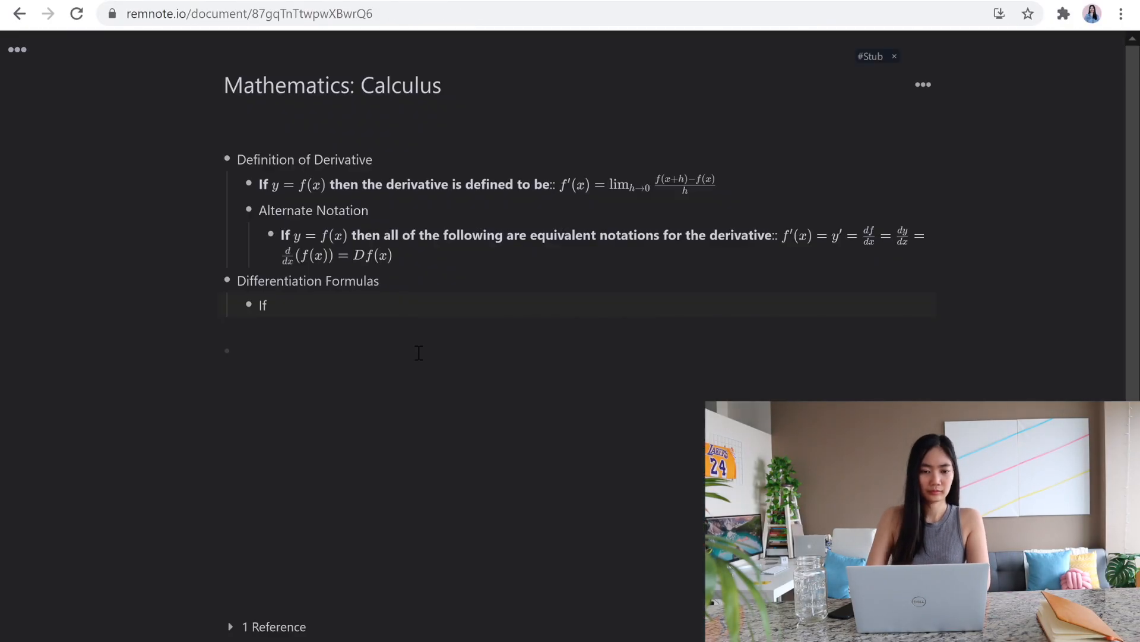
Step: Under Differentiation Formulas, write "If f(x) and g(x) are differentiable functions, c and n are real numbers," with the math as inline equations
{"action": "key", "text": "ctrl+m"}
{"action": "type", "text": "f(x"}
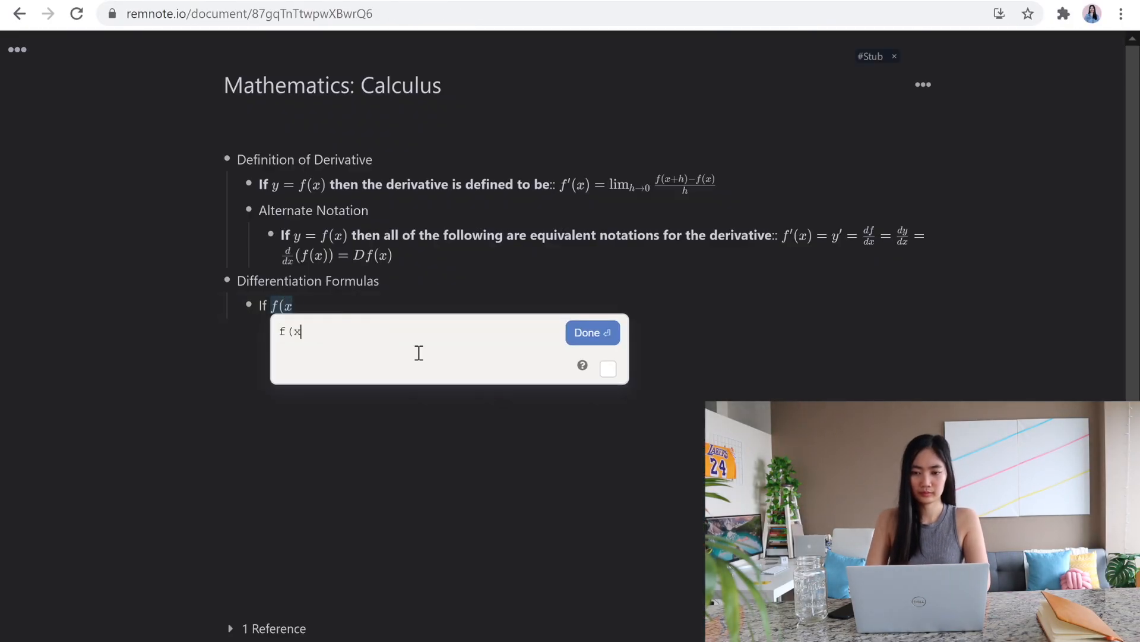
{"action": "type", "text": ")"}
{"action": "left_click", "coordinate": [588, 334]}
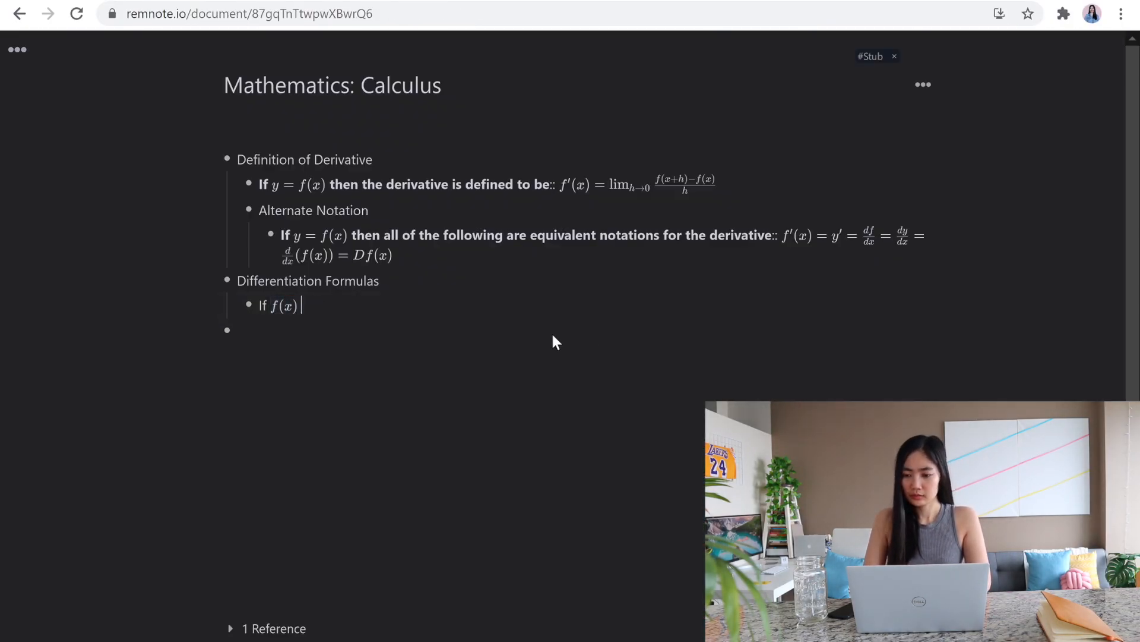
{"action": "type", "text": "and $$"}
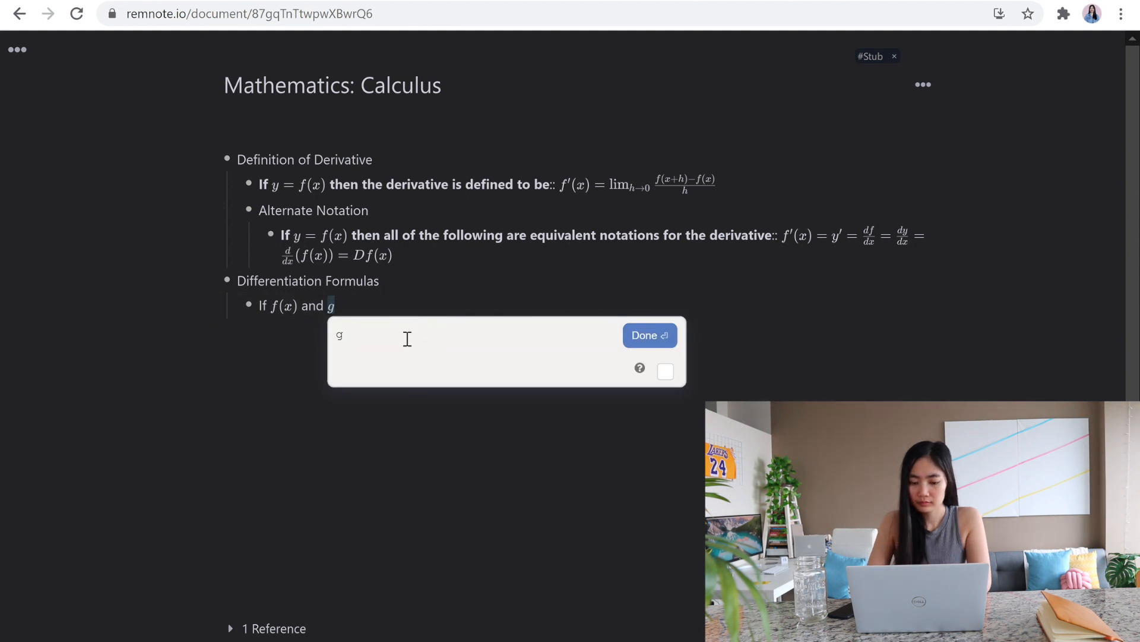
{"action": "type", "text": "g(x)"}
{"action": "key", "text": "Return"}
{"action": "type", "text": "are differentiable"}
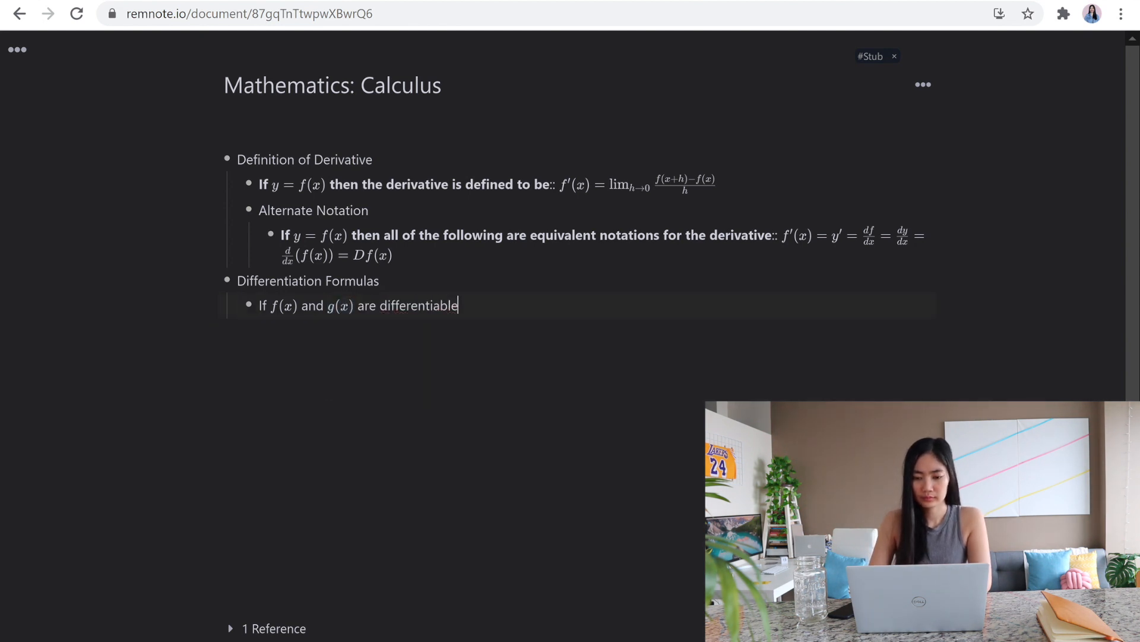
{"action": "type", "text": "$$(cf)' ="}
Step: Add a nested constant-multiple flashcard: (cf)' = ?:: (cf)' = cf'(x)
{"action": "key", "text": "Return"}
{"action": "type", "text": "?:: $$(cf)' = c"}
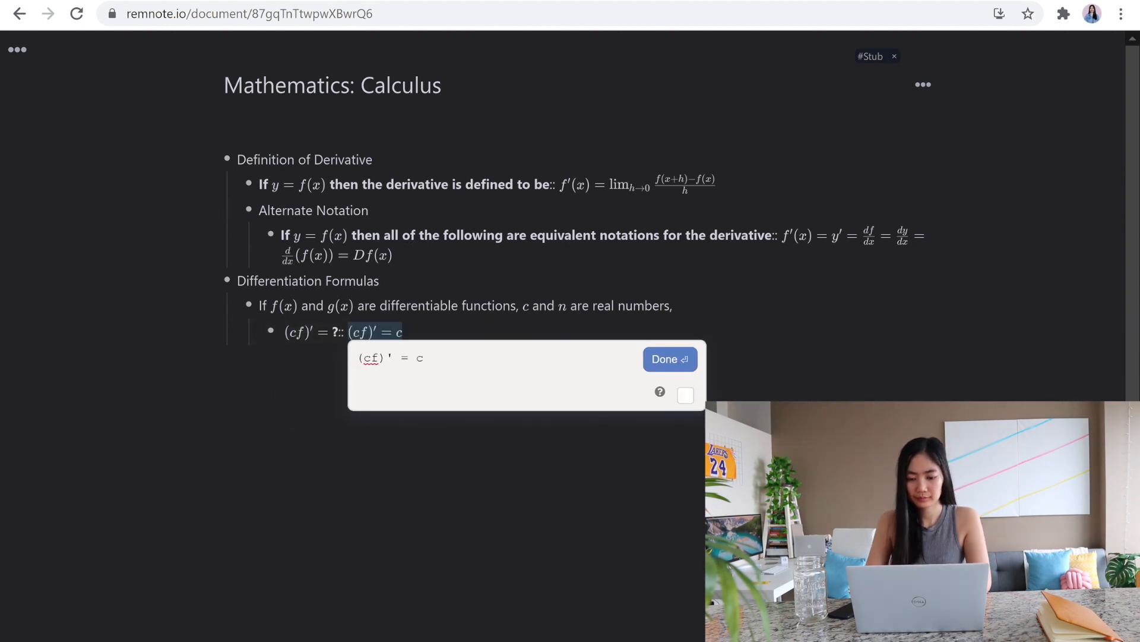
{"action": "type", "text": "f'(x)"}
{"action": "key", "text": "Return"}
Step: Add a sum and difference flashcard: (f ± g)' = ?:: f'(x) ± g'(x)
{"action": "key", "text": "Return"}
{"action": "type", "text": "$$(f \\pm g)' ="}
{"action": "key", "text": "Return"}
{"action": "type", "text": "?:: $$f'(x) \\pm g'(x)"}
Step: Add an item below the sum and difference card that references Product Rule
{"action": "key", "text": "Return"}
{"action": "key", "text": "Return"}
{"action": "type", "text": "$$(fg)' ="}
{"action": "key", "text": "Return"}
{"action": "type", "text": "?::"}
{"action": "key", "text": "BackSpace"}
{"action": "type", "text": "[[Product Rule"}
Step: Nest a flashcard under Product Rule: (fg)' = ?:: (fg)' = f'g + fg'
{"action": "key", "text": "Return"}
{"action": "key", "text": "Return"}
{"action": "key", "text": "Tab"}
{"action": "type", "text": "$$(fg)' ="}
{"action": "key", "text": "Return"}
{"action": "type", "text": "?:: $$(fg)' = f'g + fg'"}
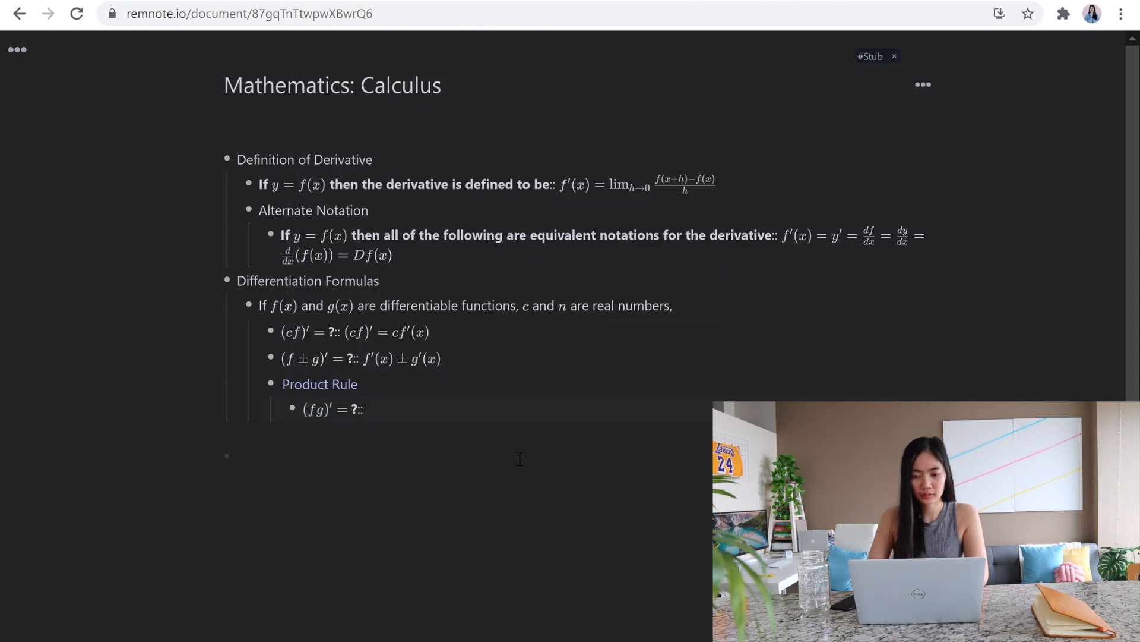
{"action": "key", "text": "Return"}
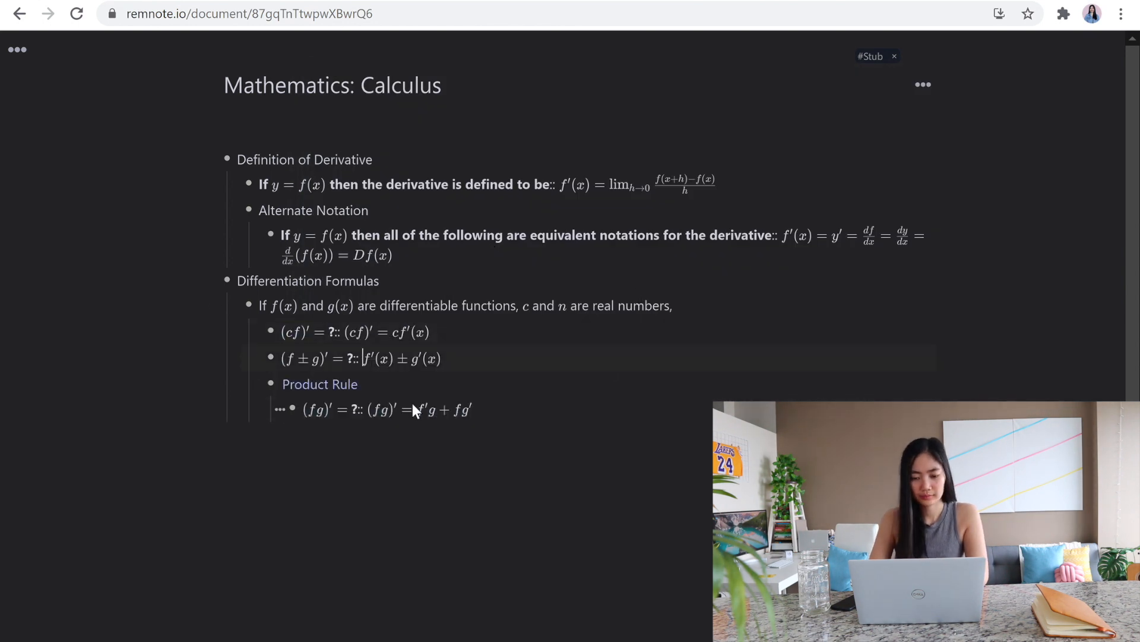
Step: Insert "(f ± g)' =" at the start of the sum and difference card's answer equation
{"action": "key", "text": "Right"}
{"action": "type", "text": "(f \\pm g)' ="}
{"action": "key", "text": "Return"}
Step: Add a Quotient Rule reference item at the same level as Product Rule
{"action": "key", "text": "Down"}
{"action": "key", "text": "Down"}
{"action": "key", "text": "Return"}
{"action": "key", "text": "shift+Tab"}
{"action": "type", "text": "[[Quotient Rule"}
Step: Nest a flashcard under Quotient Rule: (f/g)' = ?:: (f/g)' = (f'g - fg')/g^2
{"action": "key", "text": "Return"}
{"action": "key", "text": "Return"}
{"action": "key", "text": "Tab"}
{"action": "type", "text": "$$(\frac{f}{g})' ="}
{"action": "key", "text": "Return"}
{"action": "type", "text": "?:: $$(\frac{f}{g})' = \frac{f'g -fg'}{g^2}"}
Step: Under Power Rule, write the flashcard d/dx(x^n) = ?:: d/dx(x^n) = nx^{n-1}
{"action": "key", "text": "Return"}
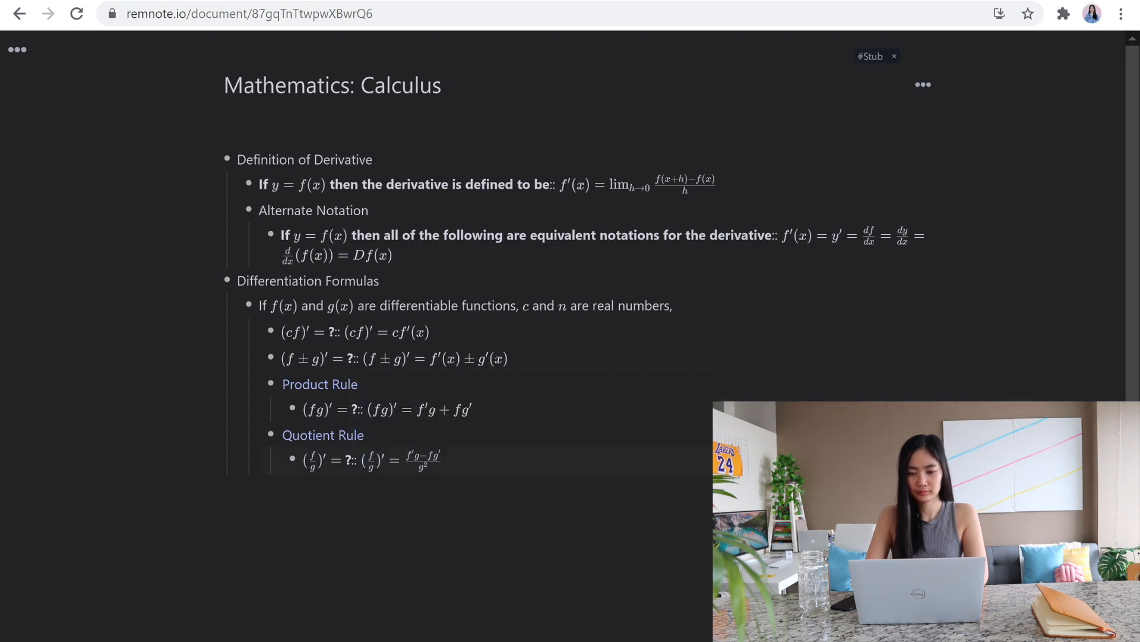
{"action": "type", "text": "$$\frac{d}{dx}(x^n) ="}
{"action": "key", "text": "Return"}
{"action": "type", "text": "?:: $$\frac{d"}
{"action": "key", "text": "BackSpace"}
{"action": "type", "text": "{n-1}"}
Step: Add a Chain Rule reference item at the same level as Power Rule
{"action": "key", "text": "Return"}
{"action": "key", "text": "Return"}
{"action": "key", "text": "shift+Tab"}
{"action": "type", "text": "[[CHain"}
{"action": "key", "text": "BackSpace"}
{"action": "key", "text": "BackSpace"}
{"action": "key", "text": "BackSpace"}
{"action": "key", "text": "BackSpace"}
{"action": "type", "text": "hain Rule"}
Step: Nest a flashcard under Chain Rule: d/dx(f(g(x))) = ?:: with the answer ending in f'(g(x))g'(x)
{"action": "key", "text": "Return"}
{"action": "key", "text": "Return"}
{"action": "key", "text": "Tab"}
{"action": "type", "text": "$$\frac{d}{dx}"}
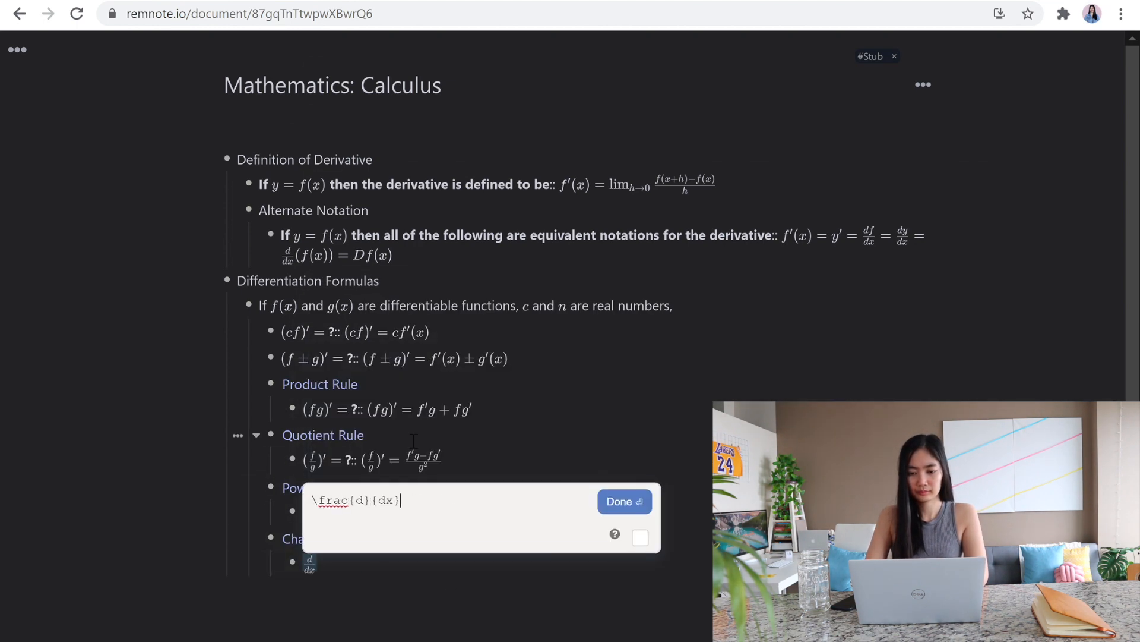
{"action": "type", "text": "(f(g(x))) ="}
{"action": "key", "text": "Return"}
{"action": "type", "text": "?:: $$\frac{d}{dx}"}
{"action": "type", "text": "(f(g(x))) = f'(g(x))g'(x)"}
{"action": "key", "text": "Return"}
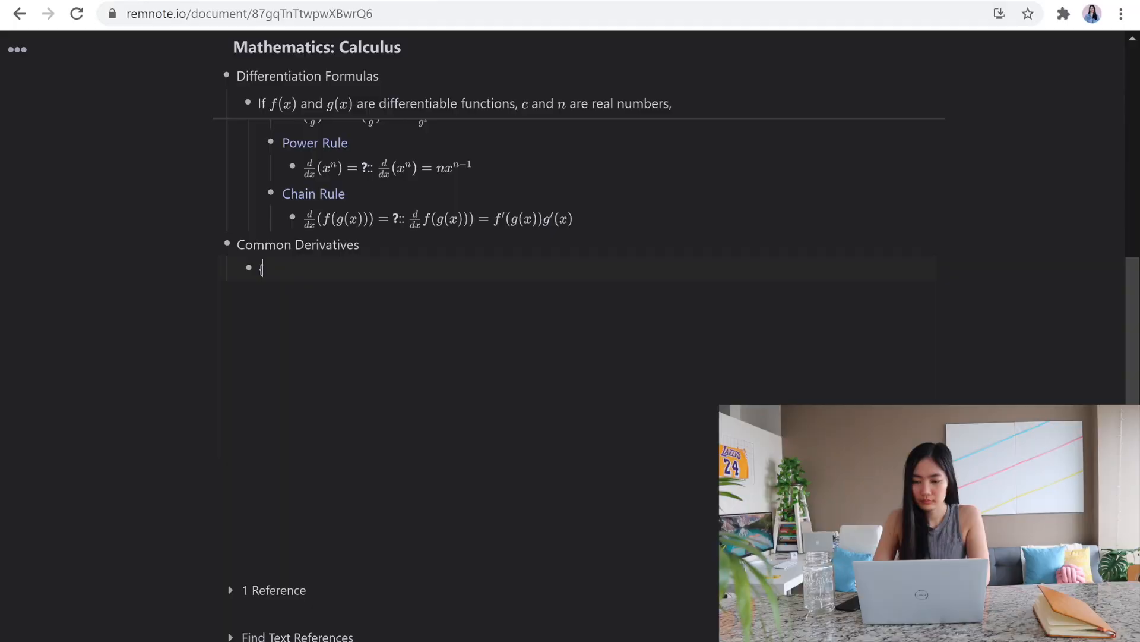
Step: Under Common Derivatives, write the sine flashcard d/dx(sinx) = ?:: d/dx(sinx) = cosx
{"action": "type", "text": "rac{d}{dx}(sinx)=?"}
{"action": "key", "text": "Return"}
{"action": "type", "text": "::"}
{"action": "key", "text": "ctrl+m"}
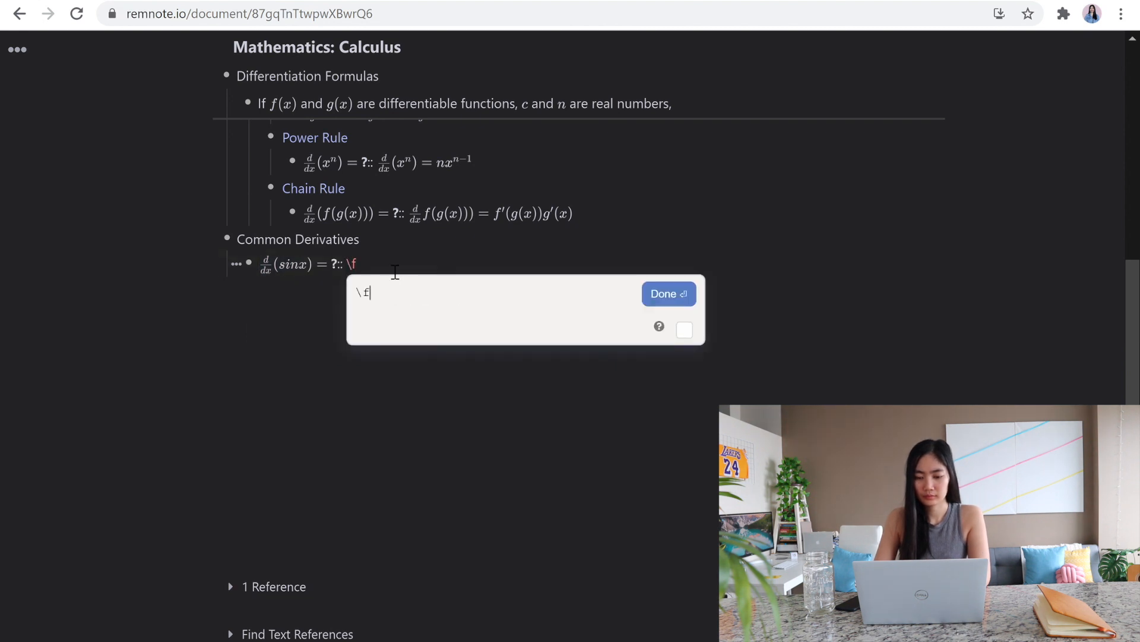
{"action": "type", "text": "sinx)=cosx"}
{"action": "key", "text": "Return"}
{"action": "key", "text": "Return"}
Step: Add the cosine flashcard d/dx(cosx) = ?:: d/dx(cosx) = -sinx
{"action": "key", "text": "ctrl+m"}
{"action": "type", "text": "rac{d}{dx} (cosx)="}
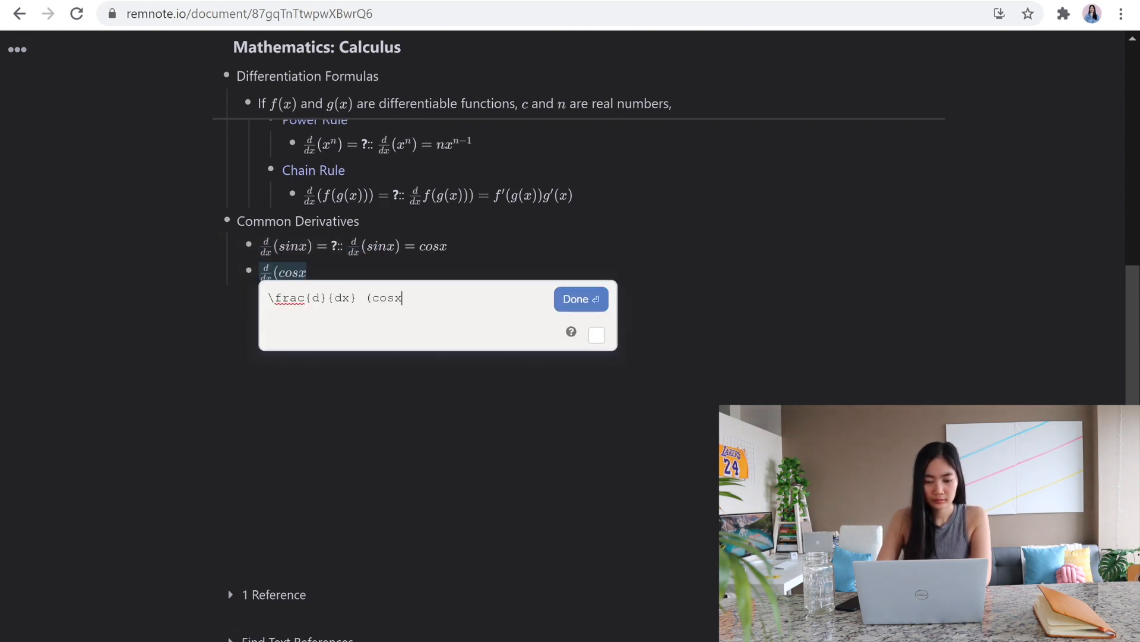
{"action": "key", "text": "Return"}
{"action": "type", "text": "?::"}
{"action": "key", "text": "ctrl+m"}
{"action": "type", "text": "rac{d}{dx} (cosx)=-sinx"}
{"action": "key", "text": "Return"}
{"action": "key", "text": "Return"}
Step: Add the tangent flashcard d/dx(tanx) = ?:: d/dx(tanx) = sec^2x
{"action": "key", "text": "ctrl+m"}
{"action": "type", "text": "rac{d}{dx} (tanx)="}
{"action": "key", "text": "Return"}
{"action": "type", "text": "?::\frac"}
{"action": "key", "text": "BackSpace"}
{"action": "key", "text": "BackSpace"}
{"action": "key", "text": "BackSpace"}
{"action": "key", "text": "BackSpace"}
{"action": "key", "text": "BackSpace"}
{"action": "key", "text": "ctrl+m"}
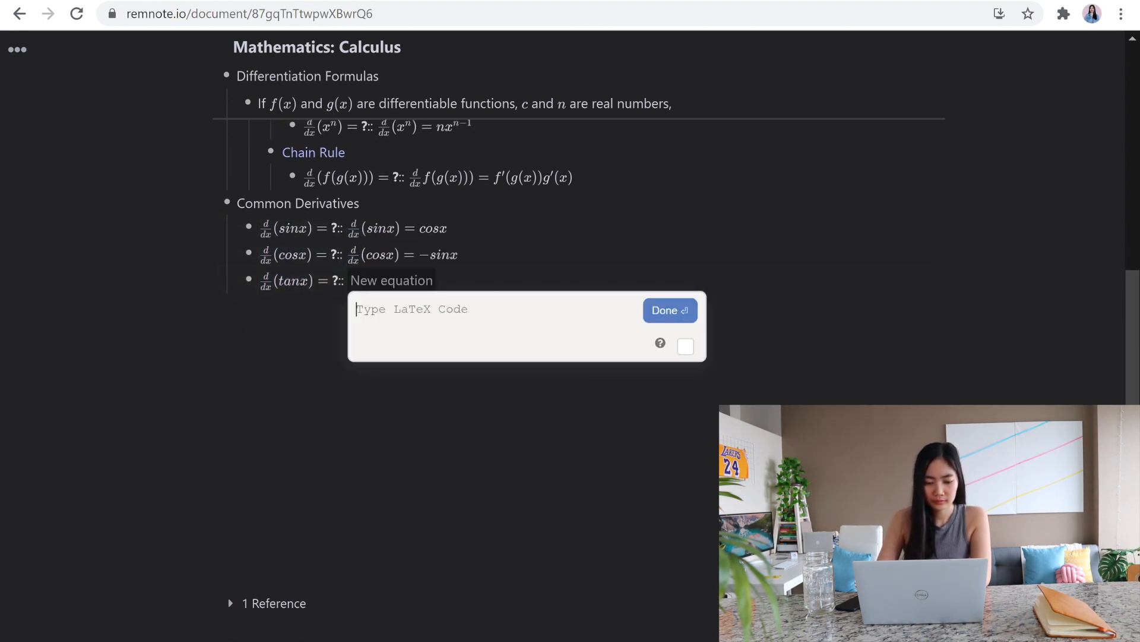
{"action": "type", "text": ")=sec^2x"}
{"action": "key", "text": "Return"}
{"action": "key", "text": "Return"}
Step: Add the inverse sine flashcard d/dx(sin^{-1}x) = ?:: d/dx(sin^{-1}x) = -1/√(1-x^2)
{"action": "key", "text": "ctrl+m"}
{"action": "type", "text": "rac{d}{dx} (sin^{-1}x) ="}
{"action": "key", "text": "Return"}
{"action": "type", "text": "?::"}
{"action": "key", "text": "ctrl+m"}
{"action": "type", "text": "rac{d}{dx} (sin^{"}
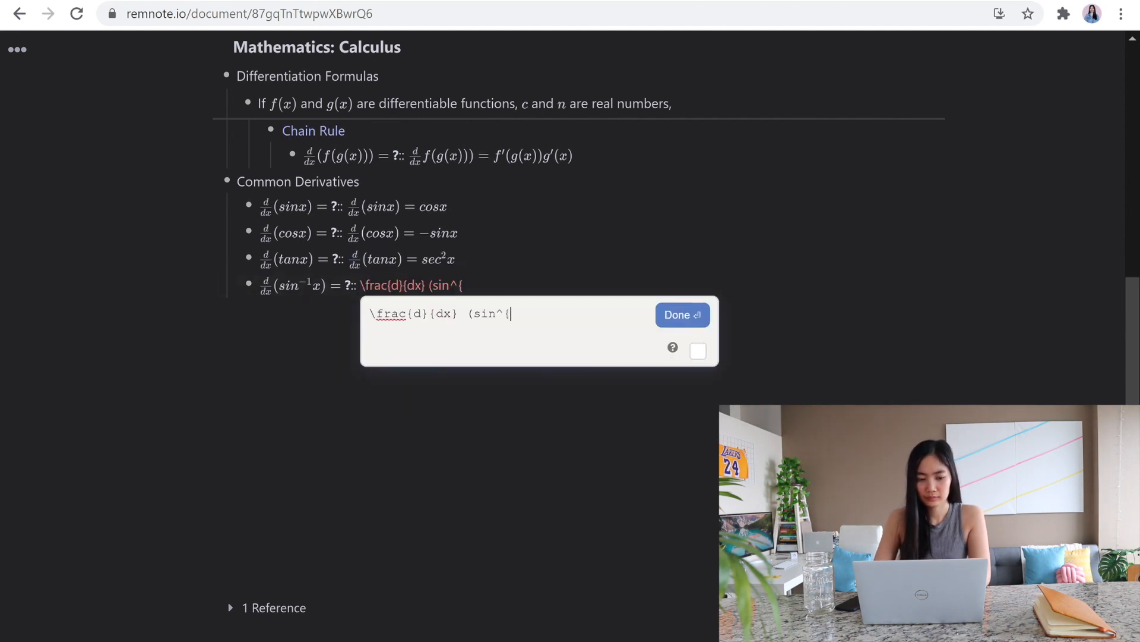
{"action": "type", "text": "-1}x) = -\\frac{1}{\\sqrt{1-x^2}}"}
{"action": "key", "text": "Return"}
{"action": "key", "text": "Return"}
Step: Add the inverse cosine flashcard d/dx(cos^{-1}x) = ?:: with -1/√(1-x^2) in its answer
{"action": "key", "text": "ctrl+m"}
{"action": "type", "text": "rac{d}{dx} (cos^{-1}x"}
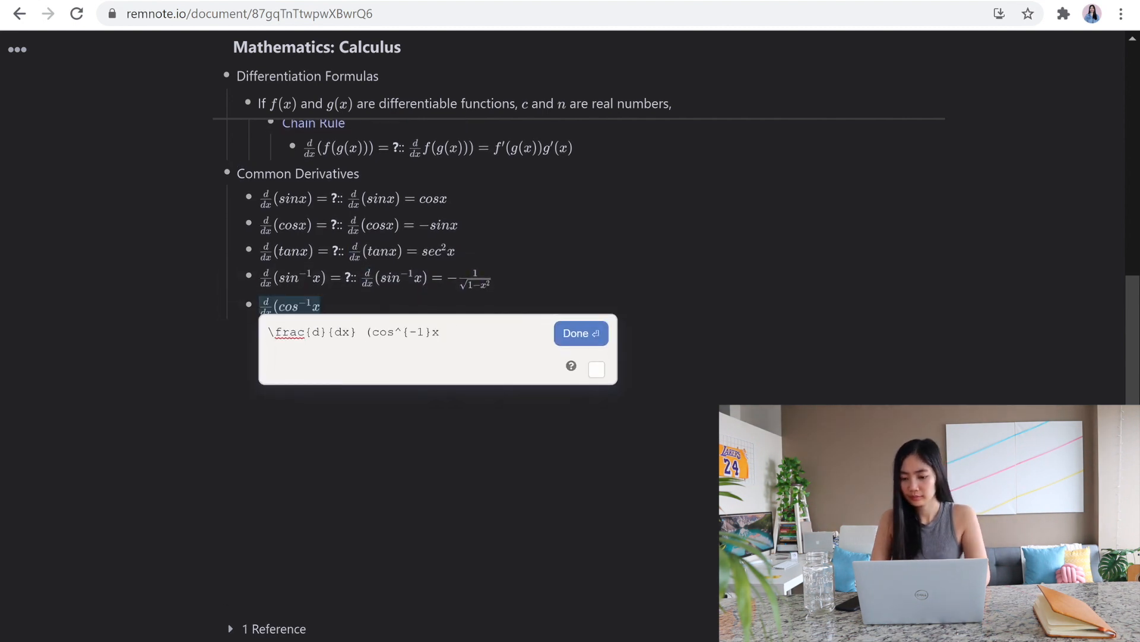
{"action": "type", "text": ") ="}
{"action": "key", "text": "Return"}
{"action": "type", "text": "?::"}
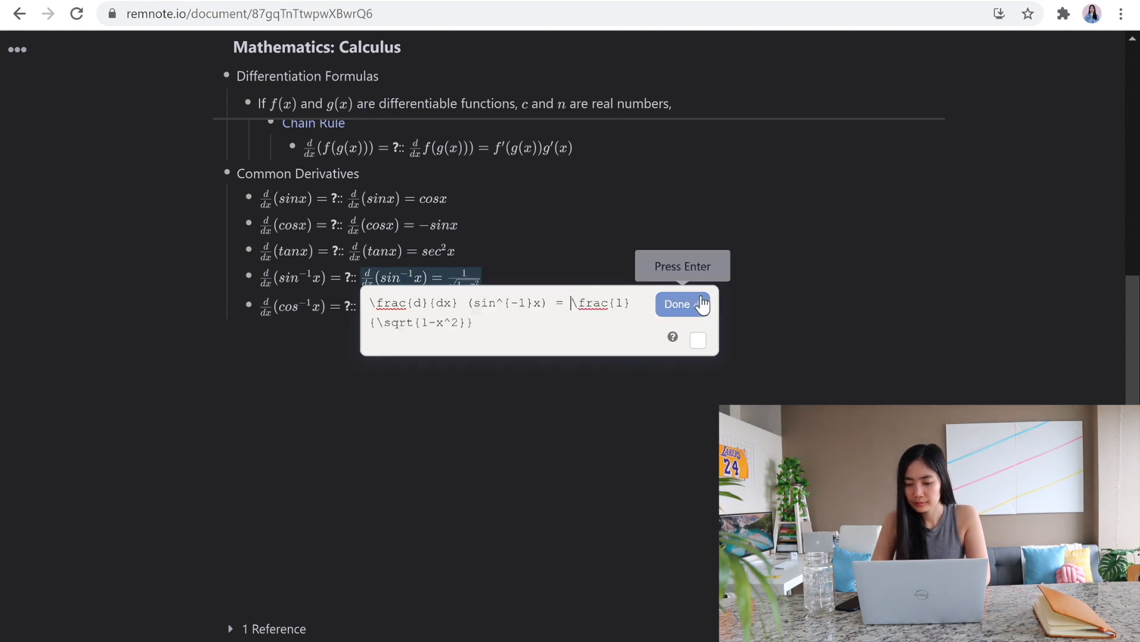
{"action": "left_click", "coordinate": [441, 310]}
{"action": "type", "text": "-\\frac{1}{\\sqrt{1-x^2}}"}
{"action": "key", "text": "Return"}
{"action": "key", "text": "Return"}
Step: Add an inverse tangent item with the equation d/dx(tan^{-1}x) = and paste the copied equation
{"action": "key", "text": "ctrl+m"}
{"action": "type", "text": "rac{d}{dx} (tan^{-1}x) ="}
{"action": "key", "text": "ctrl+a"}
{"action": "type", "text": "\\frac{d}{dx} (cos^{-1}x) = -\\frac{1}{\\sqrt{1-x^2}}"}
{"action": "key", "text": "Return"}
{"action": "key", "text": "Return"}
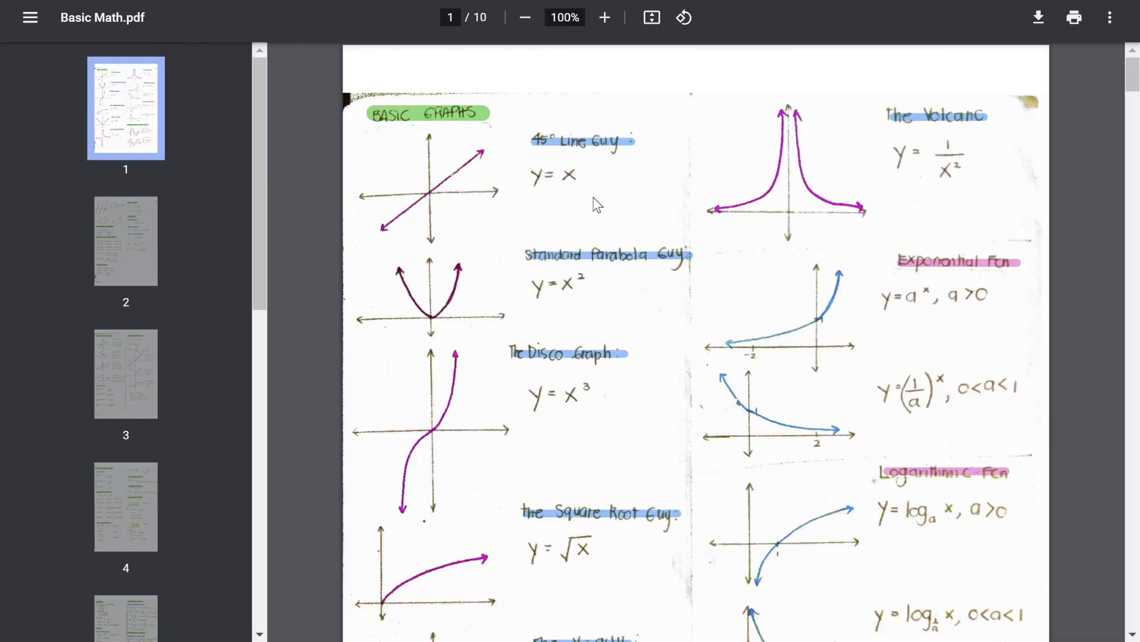
Step: Browse the handwritten graphs and formula pages of Basic Math.pdf
{"action": "scroll", "coordinate": [597, 204], "scroll_direction": "down", "scroll_amount": 20}
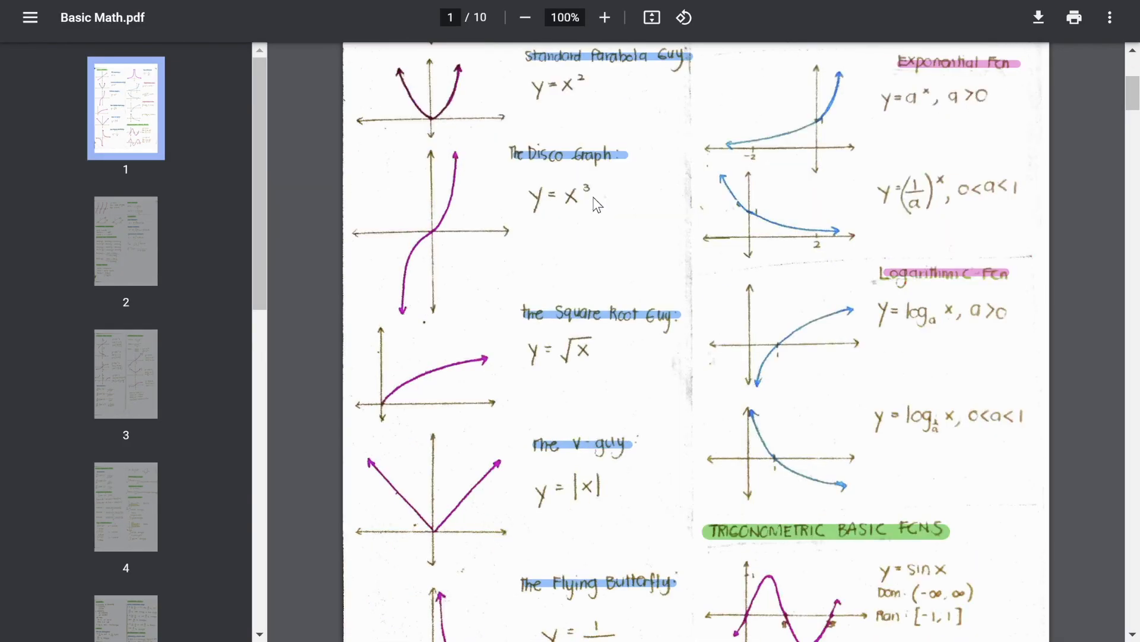
{"action": "scroll", "coordinate": [597, 205], "scroll_direction": "down", "scroll_amount": 20}
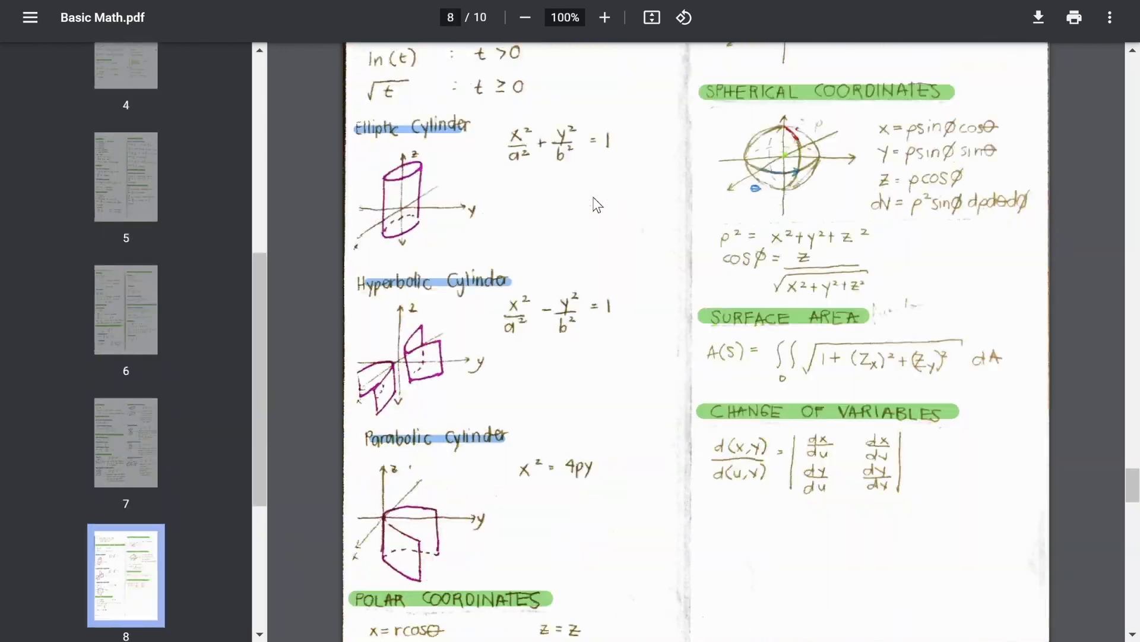
{"action": "scroll", "coordinate": [597, 205], "scroll_direction": "up", "scroll_amount": 20}
{"action": "scroll", "coordinate": [597, 205], "scroll_direction": "up", "scroll_amount": 20}
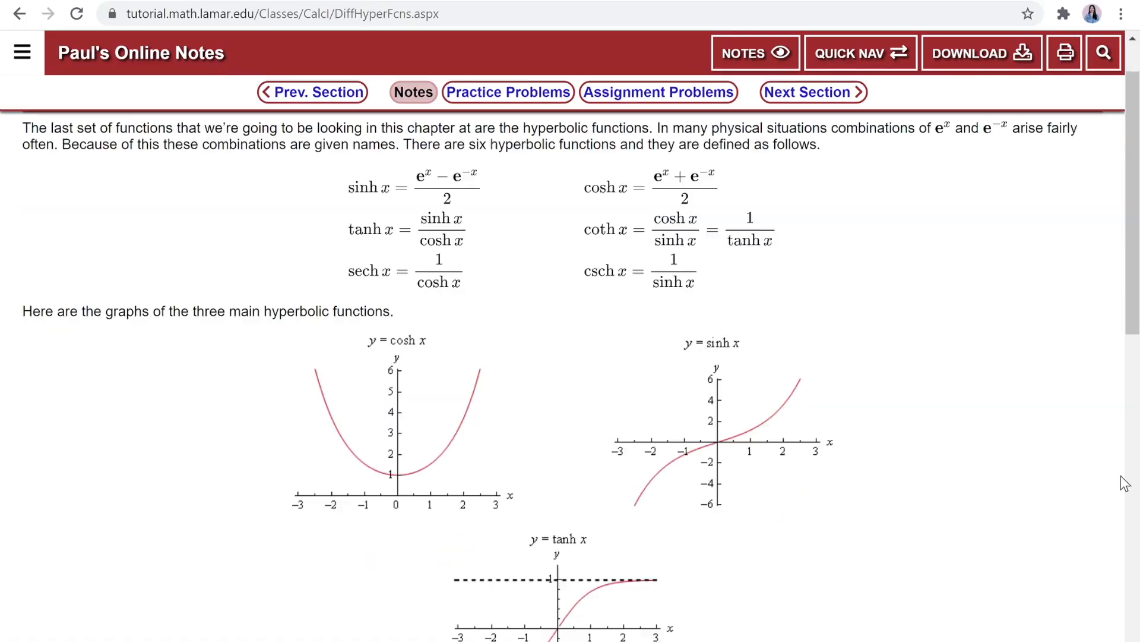
Step: Add a linked "Graphs" heading below the common derivatives and start a nested item under it
{"action": "scroll", "coordinate": [398, 297], "scroll_direction": "down", "scroll_amount": 2}
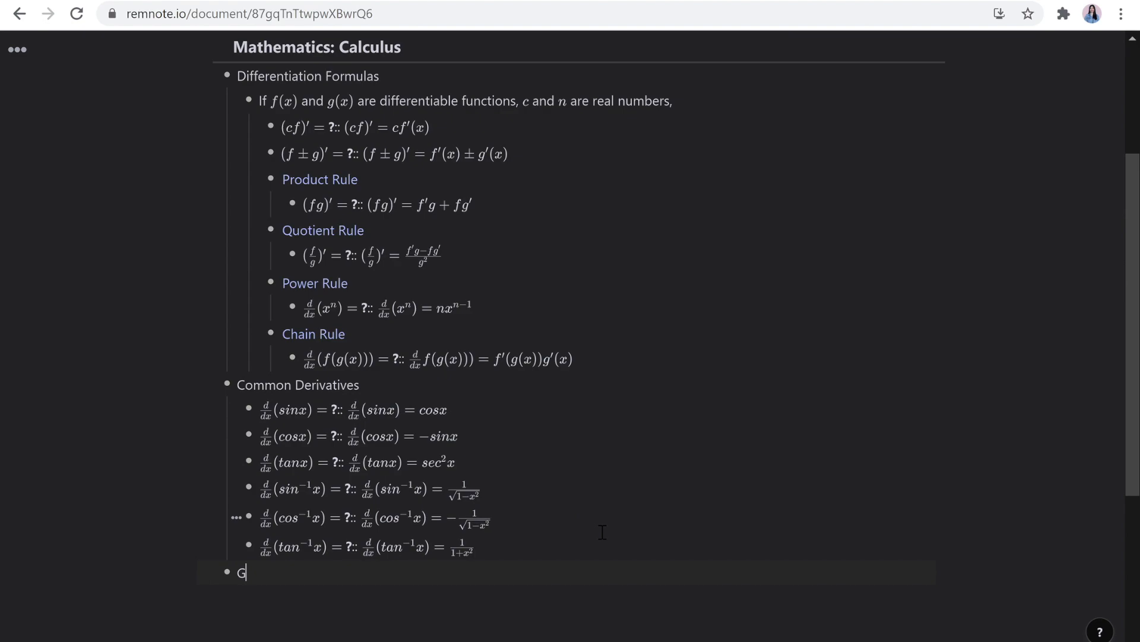
{"action": "key", "text": "BackSpace"}
{"action": "type", "text": "[[Graphs"}
{"action": "key", "text": "Return"}
{"action": "key", "text": "Return"}
{"action": "key", "text": "Tab"}
Step: Add the flashcard y = coshx under Graphs, with the copied cosh x graph from the hyperbolic functions page as its answer
{"action": "scroll", "coordinate": [594, 530], "scroll_direction": "down", "scroll_amount": 3}
{"action": "key", "text": "ctrl+m"}
{"action": "type", "text": "y=coshx"}
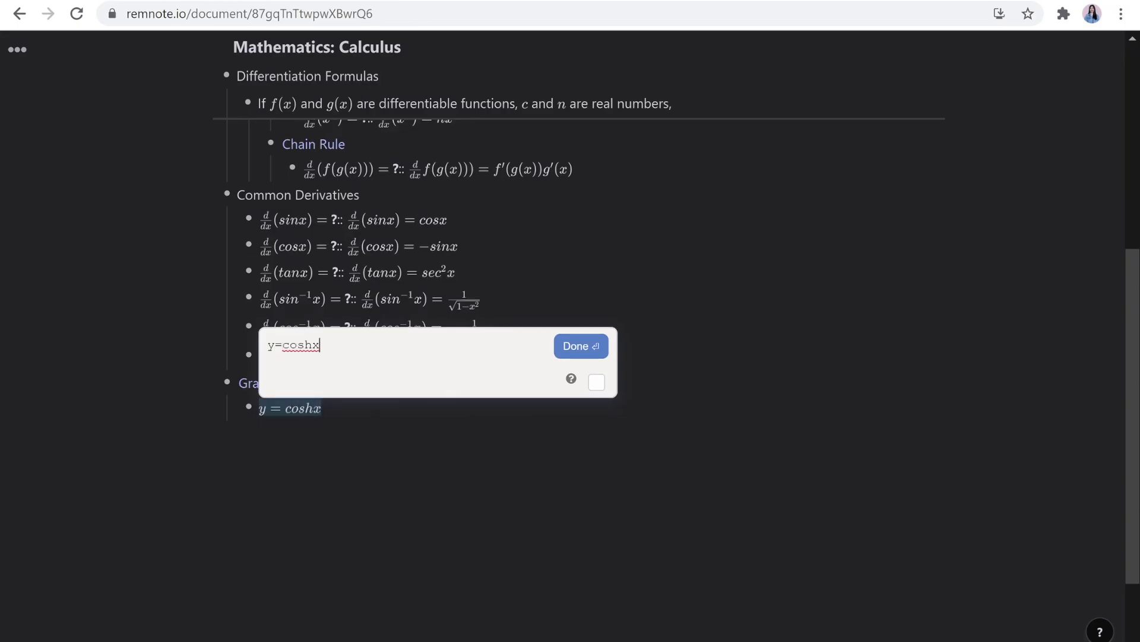
{"action": "key", "text": "Return"}
{"action": "key", "text": "ctrl+Tab"}
{"action": "key", "text": "ctrl+shift+Tab"}
{"action": "key", "text": "ctrl+v"}
{"action": "scroll", "coordinate": [333, 560], "scroll_direction": "down", "scroll_amount": 1}
Step: Add the flashcard y = sinhx with the copied sinh x graph as its answer
{"action": "key", "text": "ctrl+Tab"}
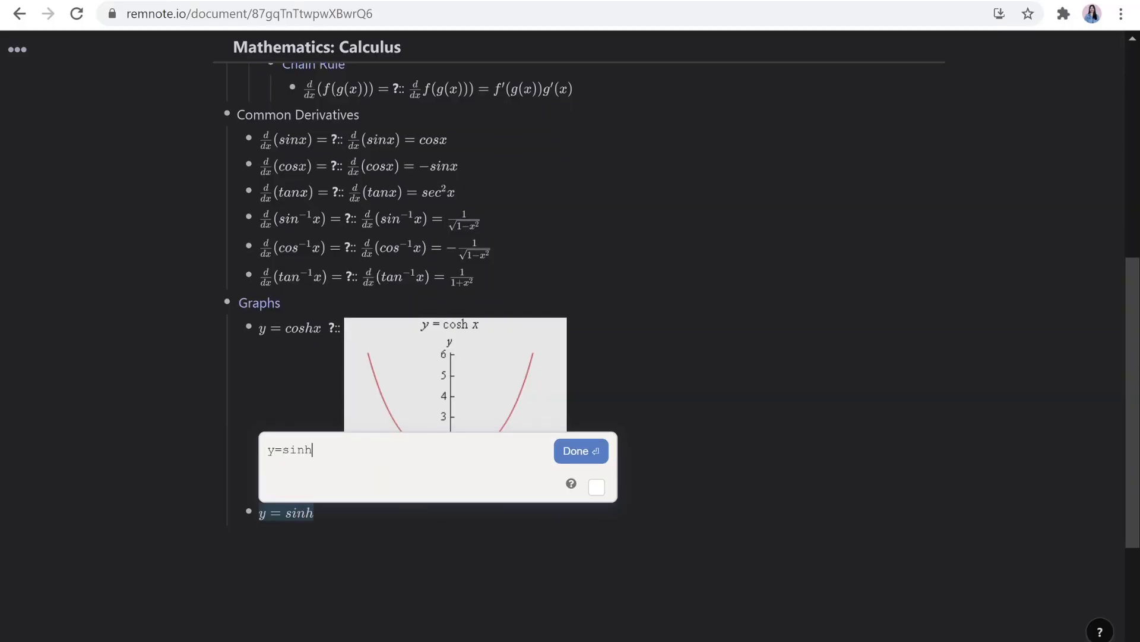
{"action": "key", "text": "Return"}
{"action": "type", "text": "::"}
{"action": "key", "text": "ctrl+Tab"}
{"action": "key", "text": "ctrl+shift+Tab"}
{"action": "key", "text": "ctrl+v"}
{"action": "scroll", "coordinate": [563, 357], "scroll_direction": "down", "scroll_amount": 3}
Step: Add the flashcard y = tanhx with the copied tanh x graph as its answer
{"action": "left_click", "coordinate": [542, 472]}
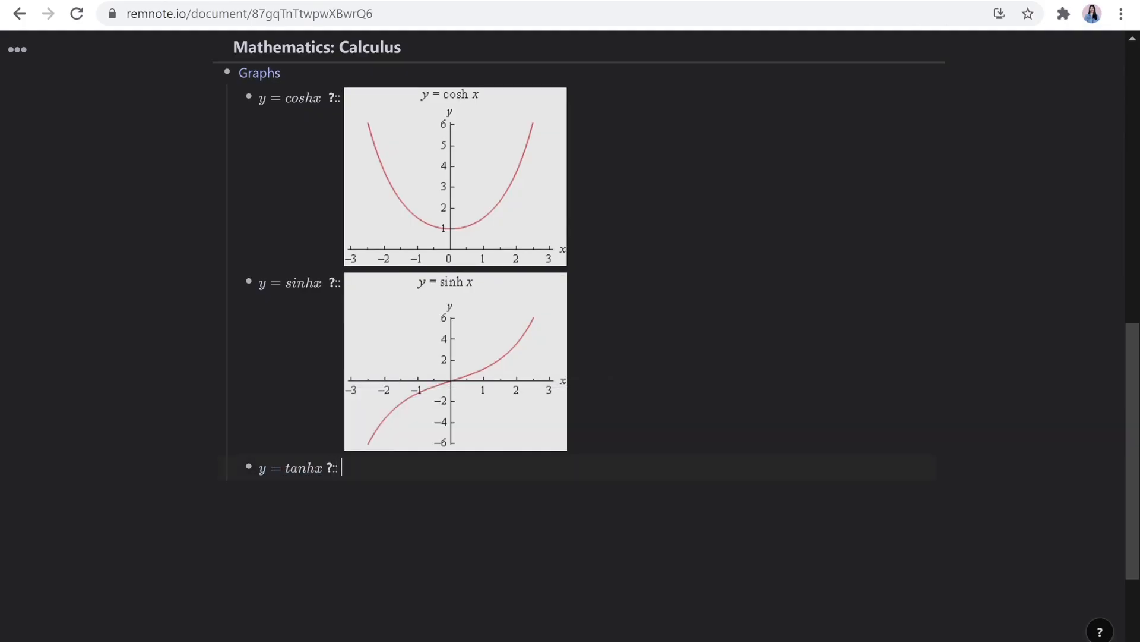
{"action": "key", "text": "ctrl+Tab"}
{"action": "key", "text": "ctrl+shift+Tab"}
{"action": "key", "text": "ctrl+v"}
{"action": "scroll", "coordinate": [442, 487], "scroll_direction": "down", "scroll_amount": 3}
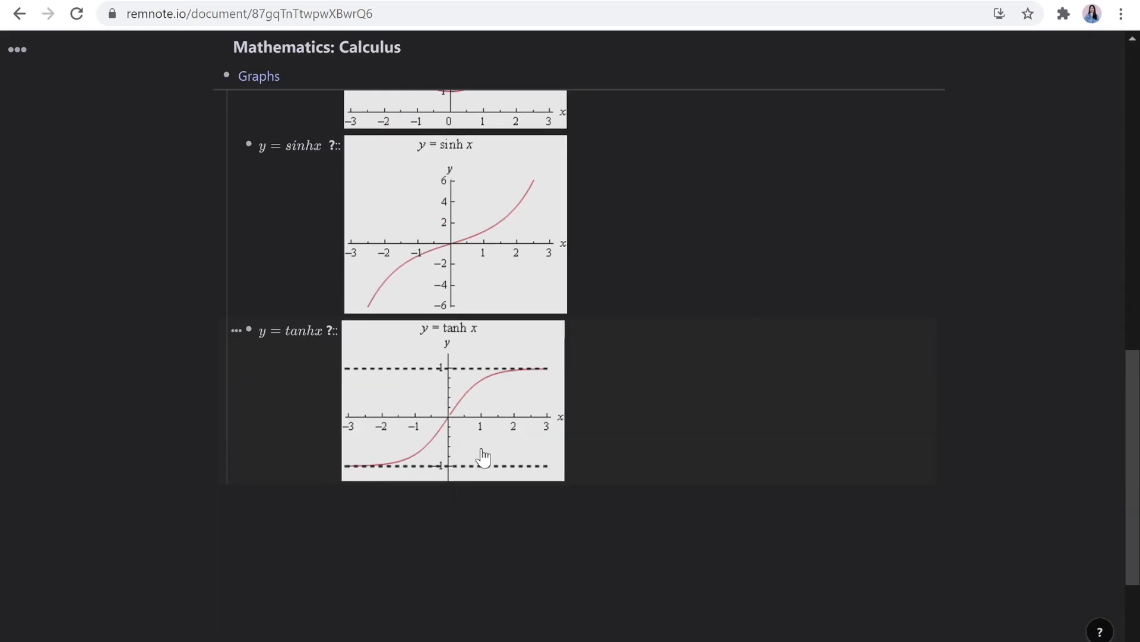
{"action": "scroll", "coordinate": [937, 483], "scroll_direction": "up", "scroll_amount": 4}
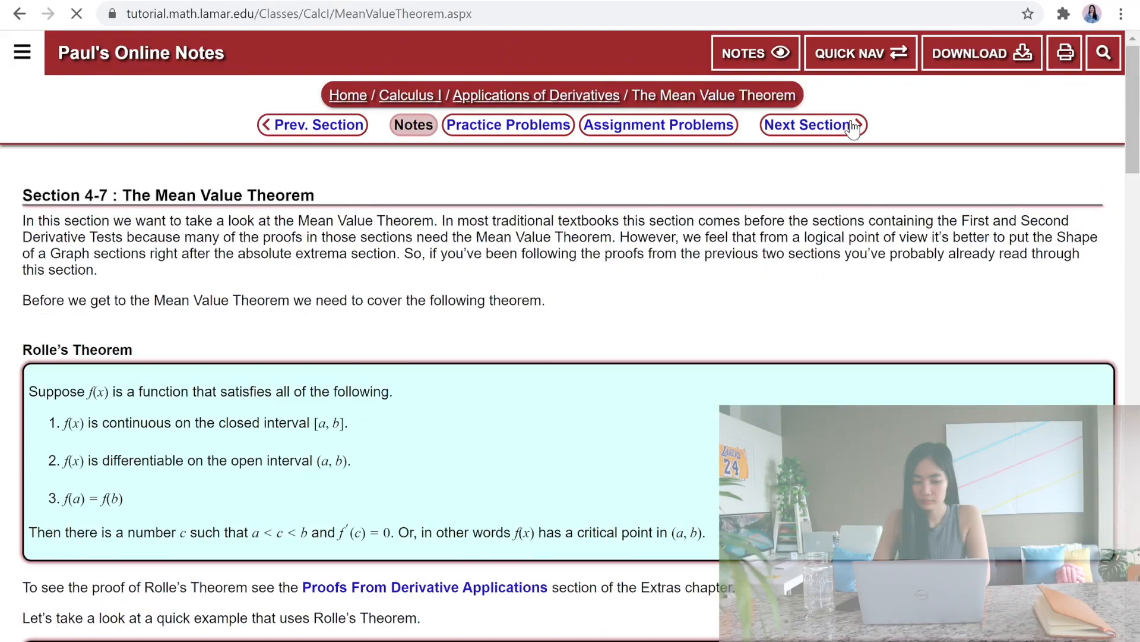
Step: Search Google for "mean value theorem for integrals" and open the featured people.math.sc.edu page at its theorem statement
{"action": "scroll", "coordinate": [99, 373], "scroll_direction": "down", "scroll_amount": 10}
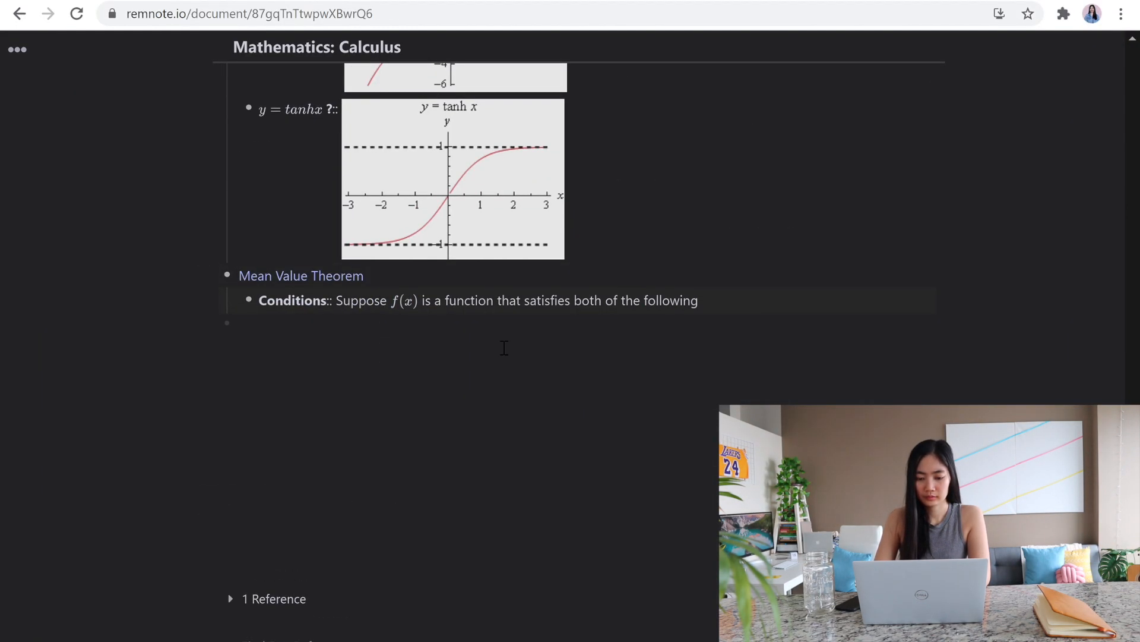
{"action": "double_click", "coordinate": [336, 304]}
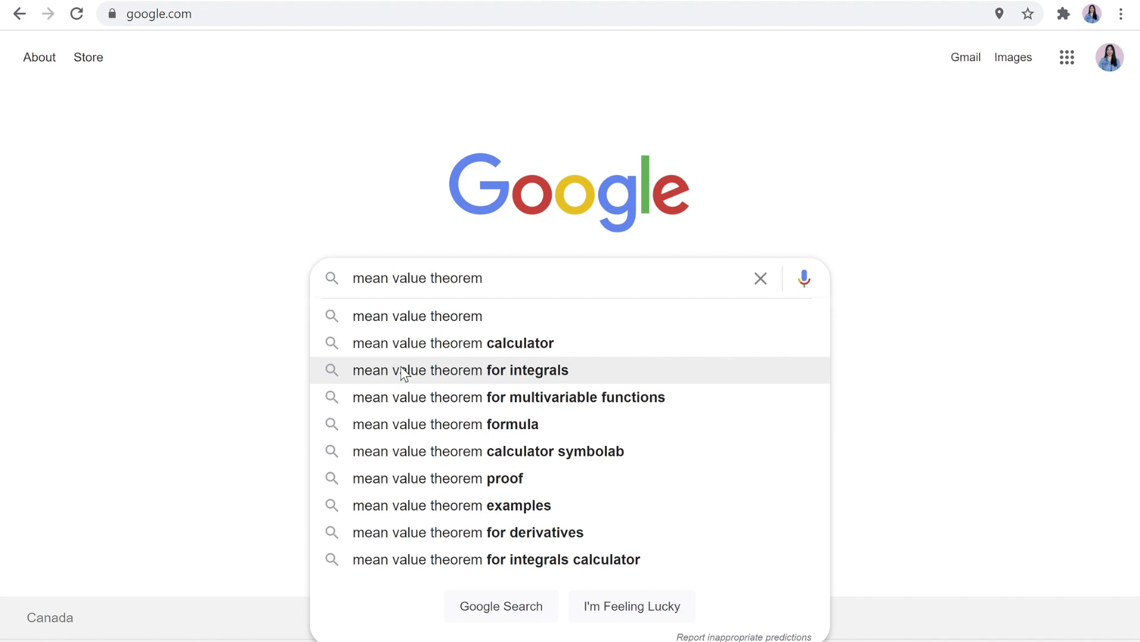
{"action": "left_click", "coordinate": [404, 374]}
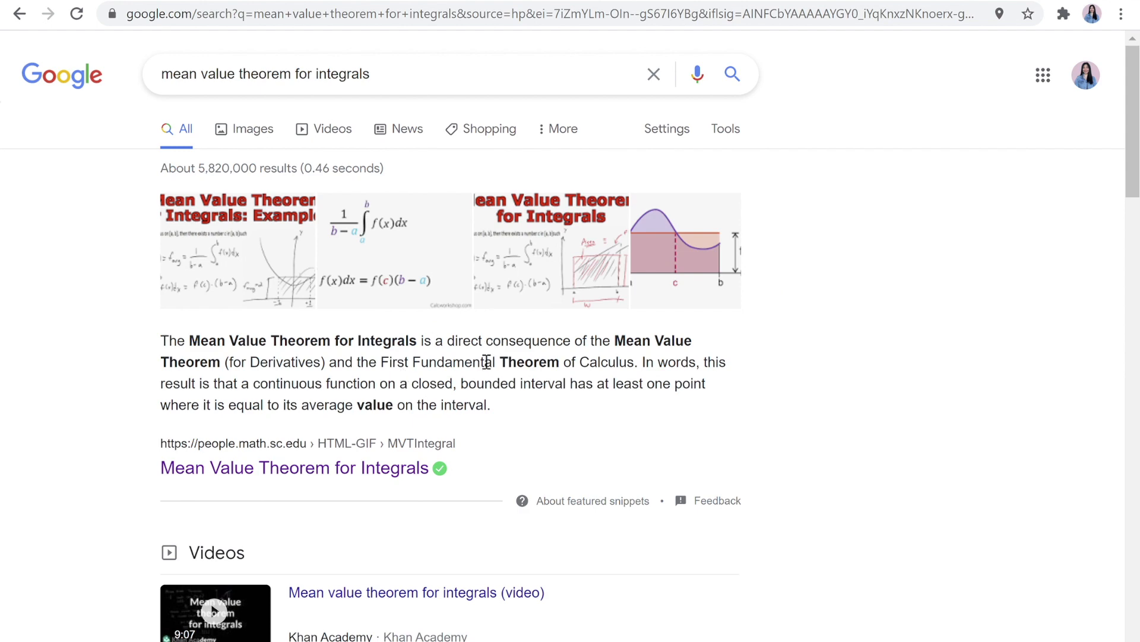
{"action": "left_click", "coordinate": [373, 466]}
{"action": "scroll", "coordinate": [366, 466], "scroll_direction": "down", "scroll_amount": 2}
{"action": "scroll", "coordinate": [366, 459], "scroll_direction": "down", "scroll_amount": 4}
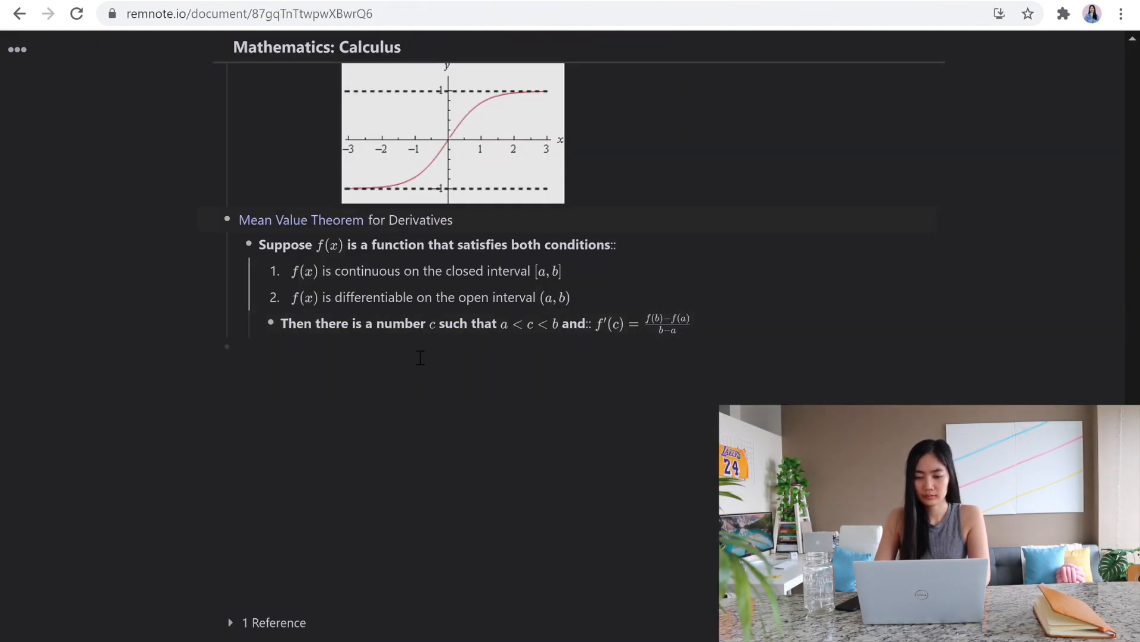
Step: Add the heading "Mean Value Theorem for Intergrals" and a nested flashcard prompt stating the theorem's conditions on f, [a,b] and c, ending "for which::"
{"action": "type", "text": "Mean Value Theorem for Intergrals"}
{"action": "key", "text": "Return"}
{"action": "key", "text": "Tab"}
{"action": "type", "text": "If f is a continuous "}
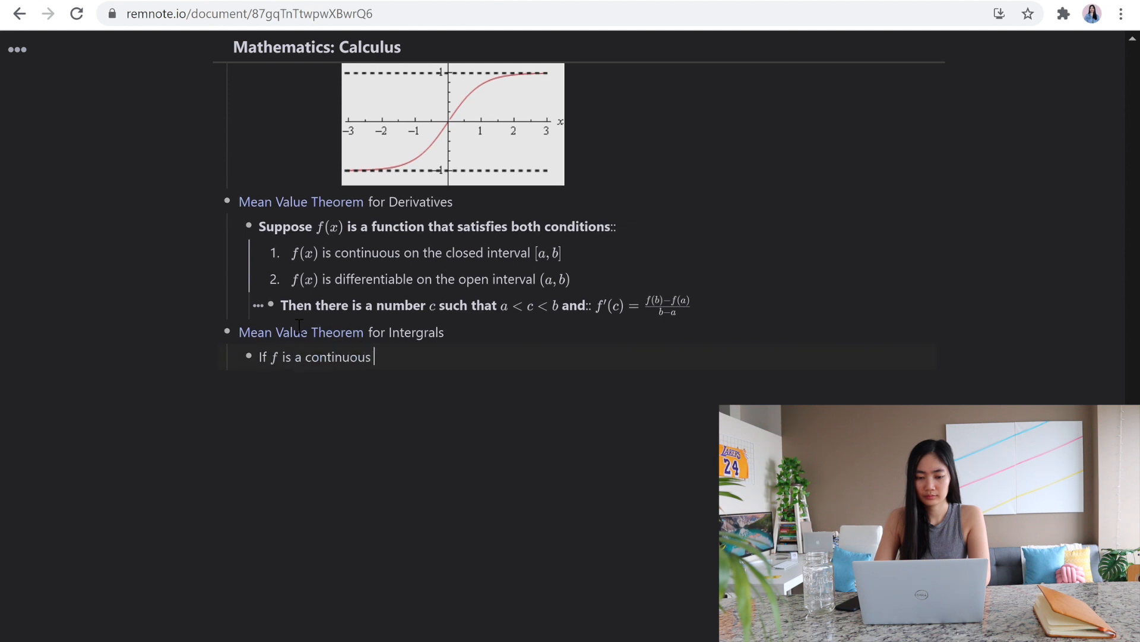
{"action": "type", "text": "], there"}
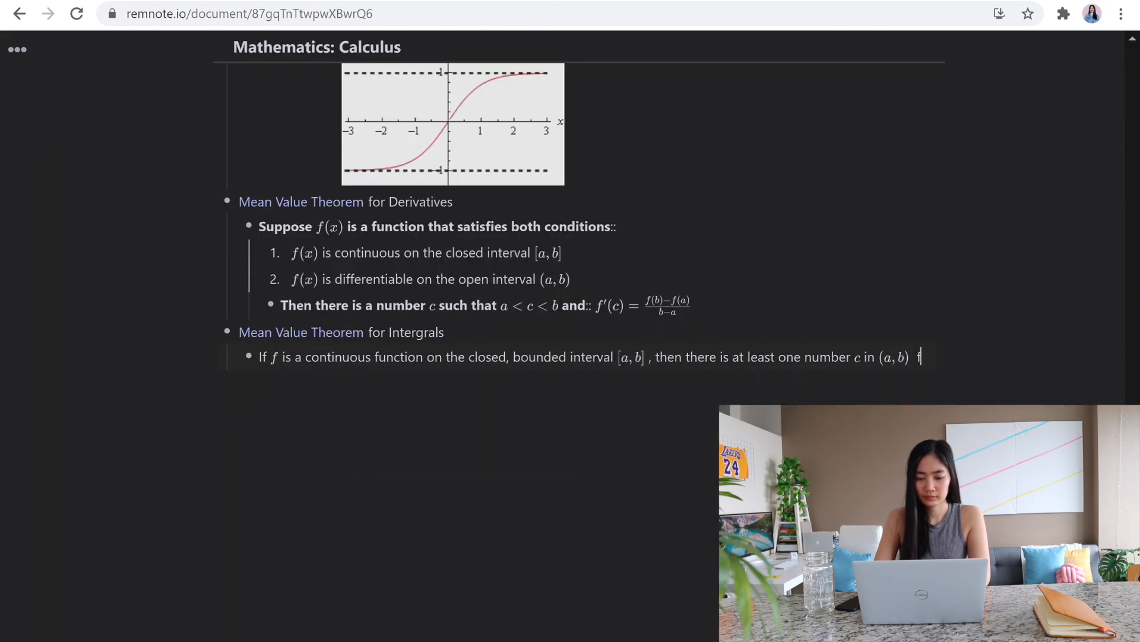
{"action": "type", "text": "or which::"}
Step: Begin the theorem card's answer with the equation f(c) = 1/(b-a)
{"action": "key", "text": "ctrl+m"}
{"action": "type", "text": "f(c) = "}
{"action": "type", "text": "\frac{a}{b-a}"}
{"action": "key", "text": "Return"}
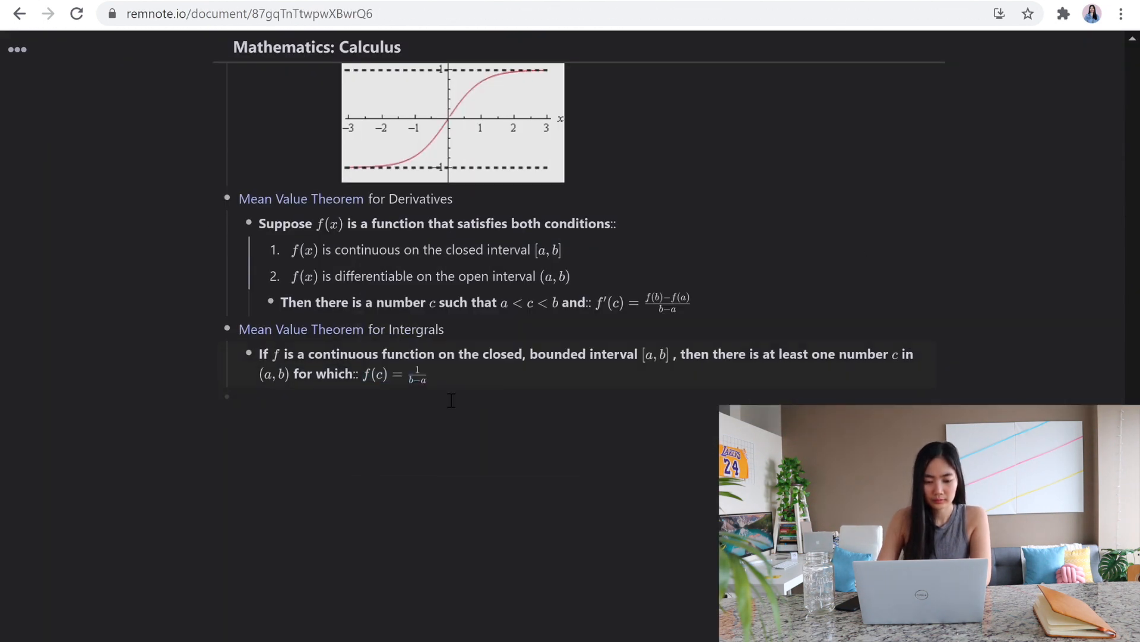
Step: Complete the answer with the integral of f(t)dt from a to b and start a new item below the card
{"action": "key", "text": "ctrl+m"}
{"action": "type", "text": "\\int f(t_"}
{"action": "type", "text": "dt"}
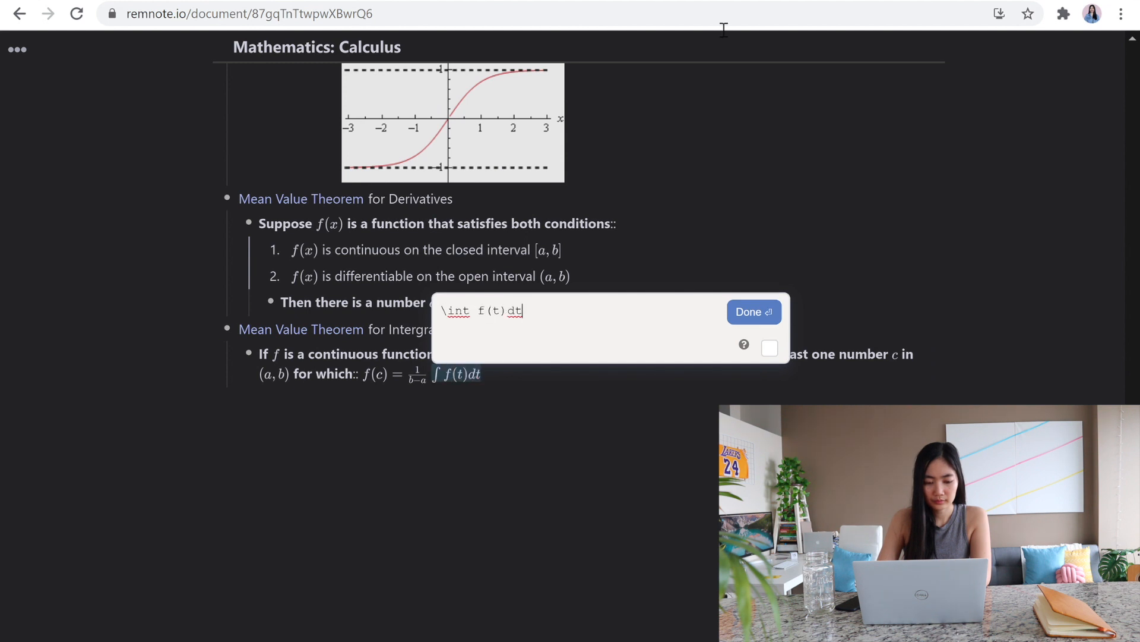
{"action": "left_click", "coordinate": [485, 314]}
{"action": "type", "text": "_"}
{"action": "type", "text": "^b"}
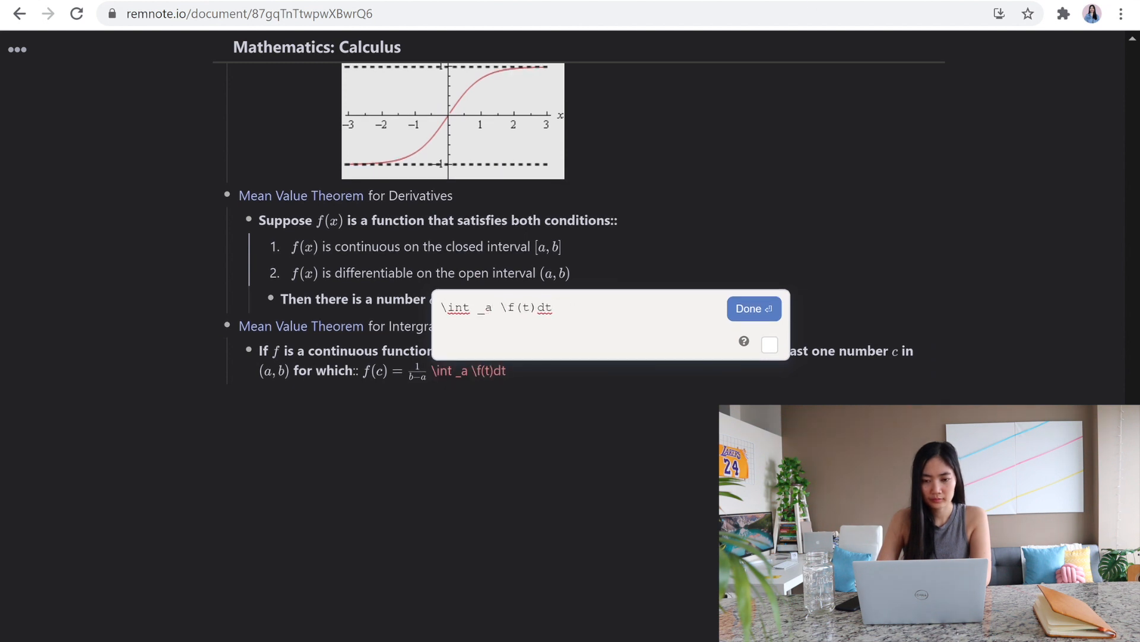
{"action": "key", "text": "Return"}
{"action": "key", "text": "Return"}
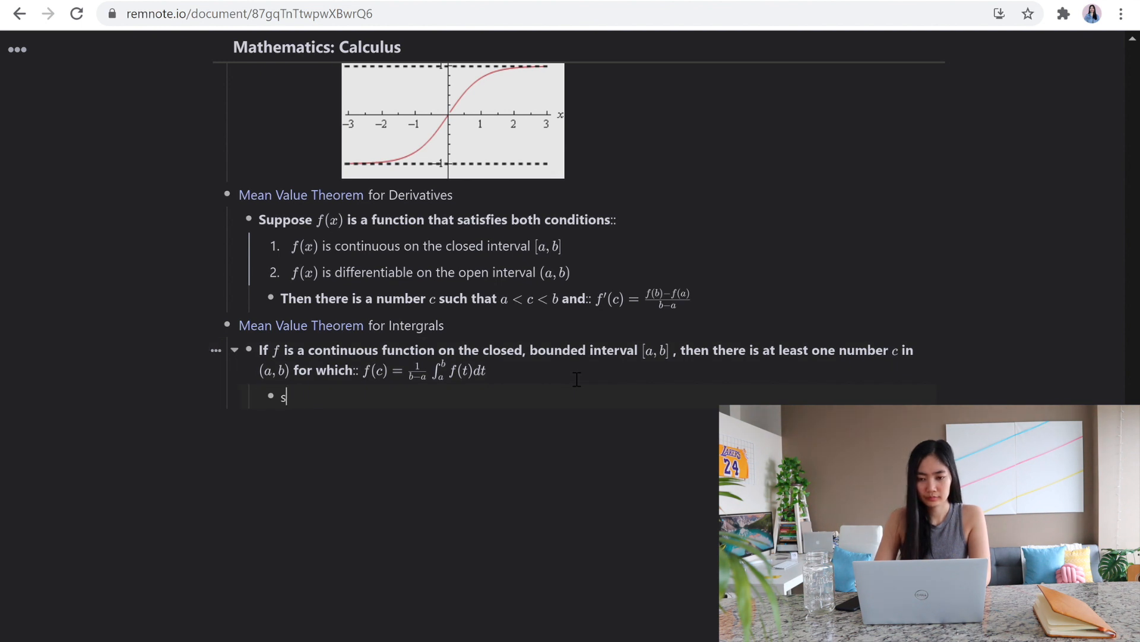
Step: Add the nested note "condition is the same as condition 1 on Mean Value Theorem for Derivatives", linking Mean Value Theorem
{"action": "type", "text": "similar con"}
{"action": "key", "text": "ctrl+a"}
{"action": "type", "text": "c"}
{"action": "type", "text": "condition is the same as condition 1 on Mean Value Theorem"}
{"action": "key", "text": "Return"}
{"action": "type", "text": "for Derivatives"}
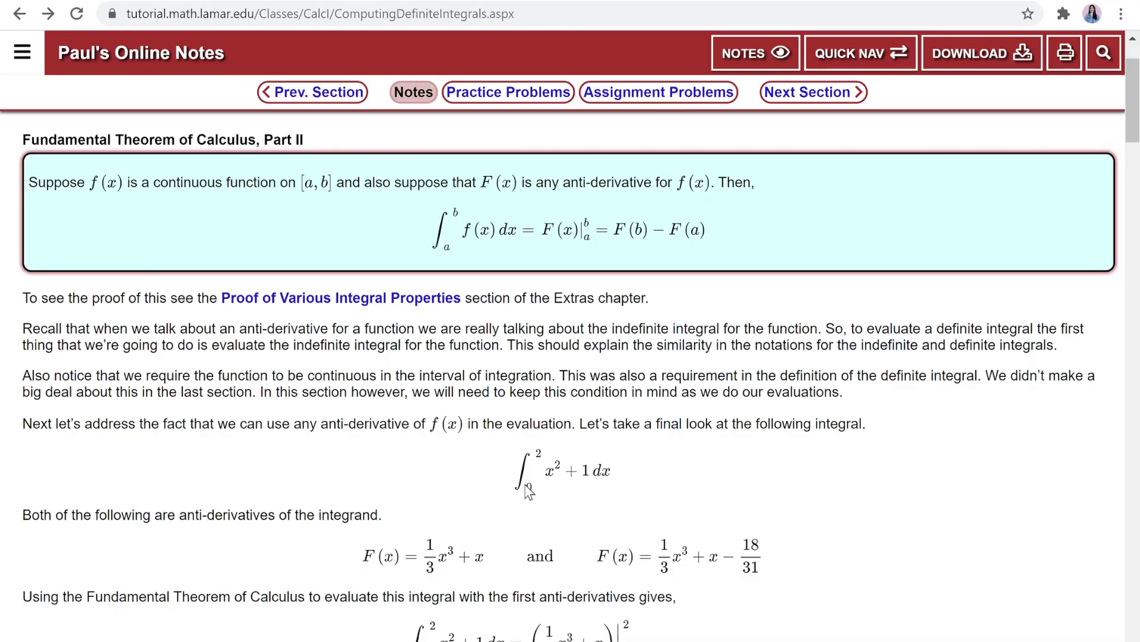
Step: Open the proof of the Fundamental Theorem of Calculus, Part II, and add the linked notes heading "Fundamental Theorem Of Calculus Part I" with a proof link started
{"action": "scroll", "coordinate": [515, 399], "scroll_direction": "up", "scroll_amount": 2}
{"action": "left_click", "coordinate": [407, 434]}
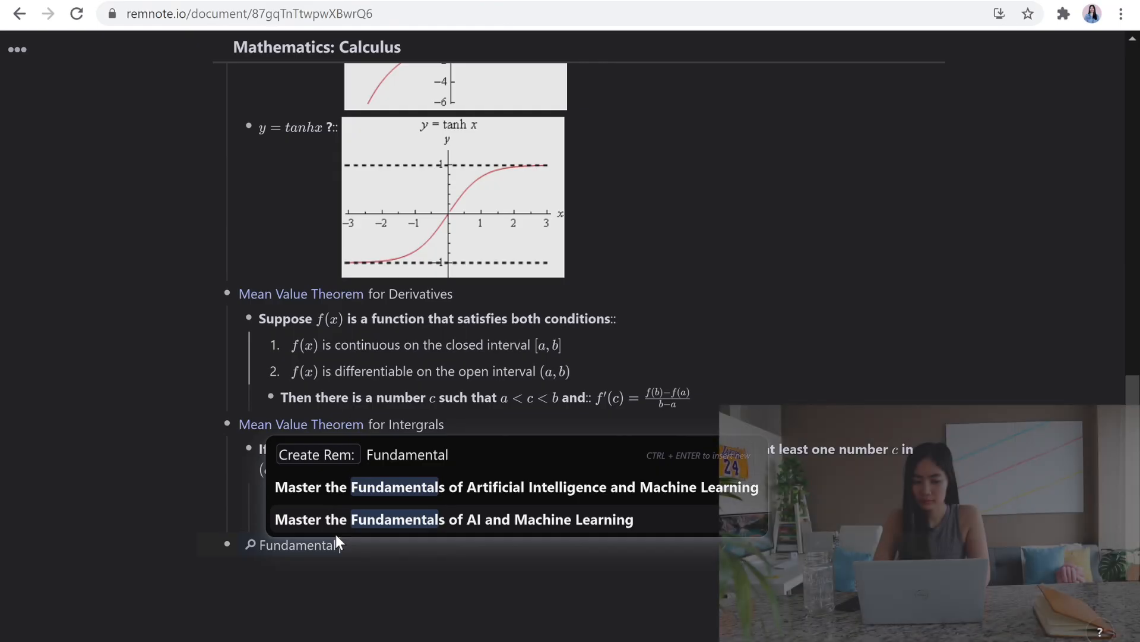
{"action": "type", "text": "Theorem of Calculus"}
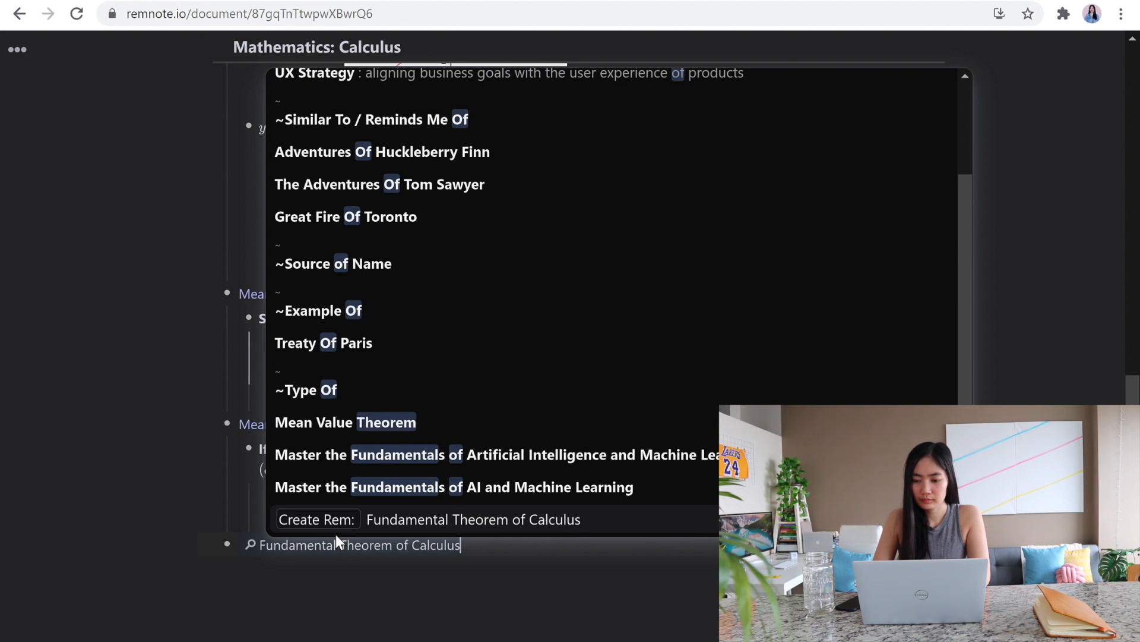
{"action": "key", "text": "Return"}
{"action": "type", "text": "Part I"}
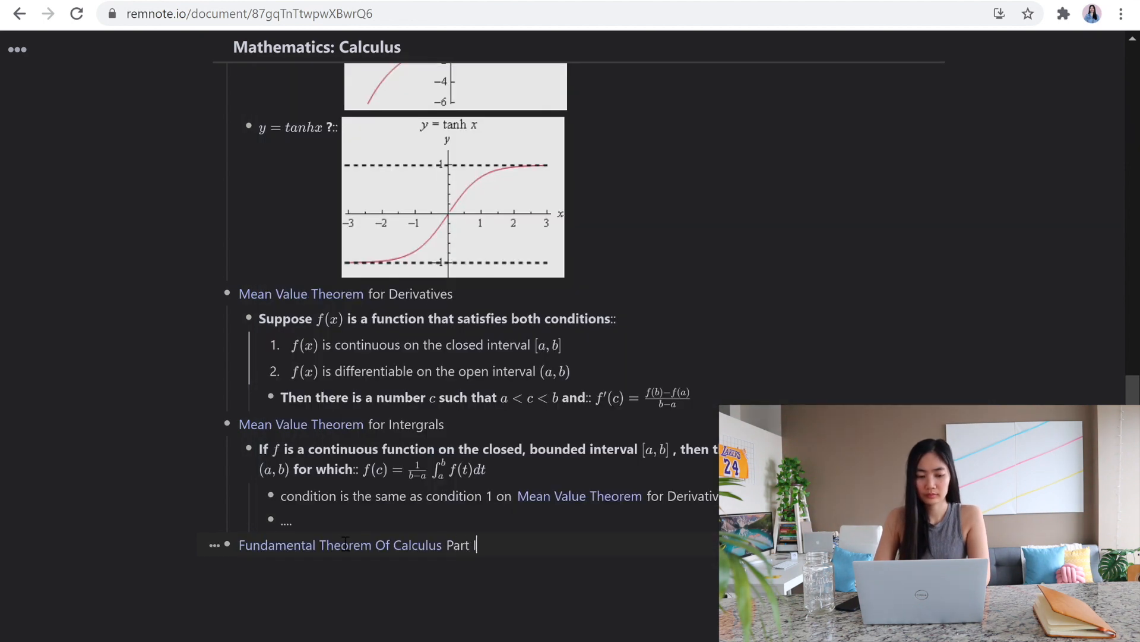
{"action": "type", "text": "[[Pro"}
{"action": "left_click", "coordinate": [388, 282]}
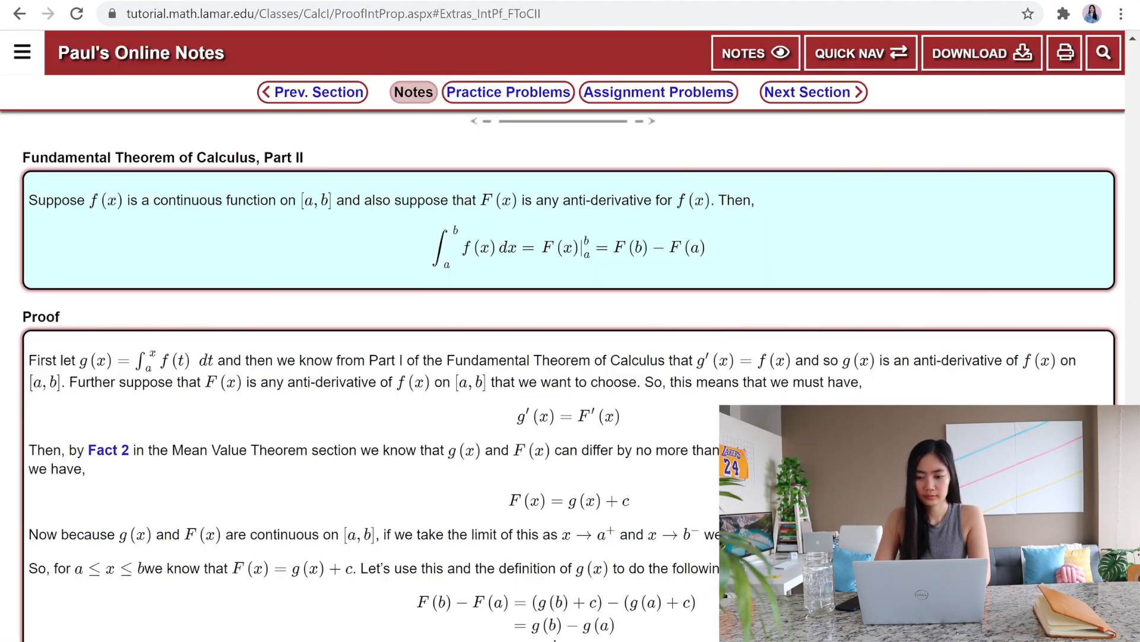
{"action": "scroll", "coordinate": [308, 421], "scroll_direction": "down", "scroll_amount": 3}
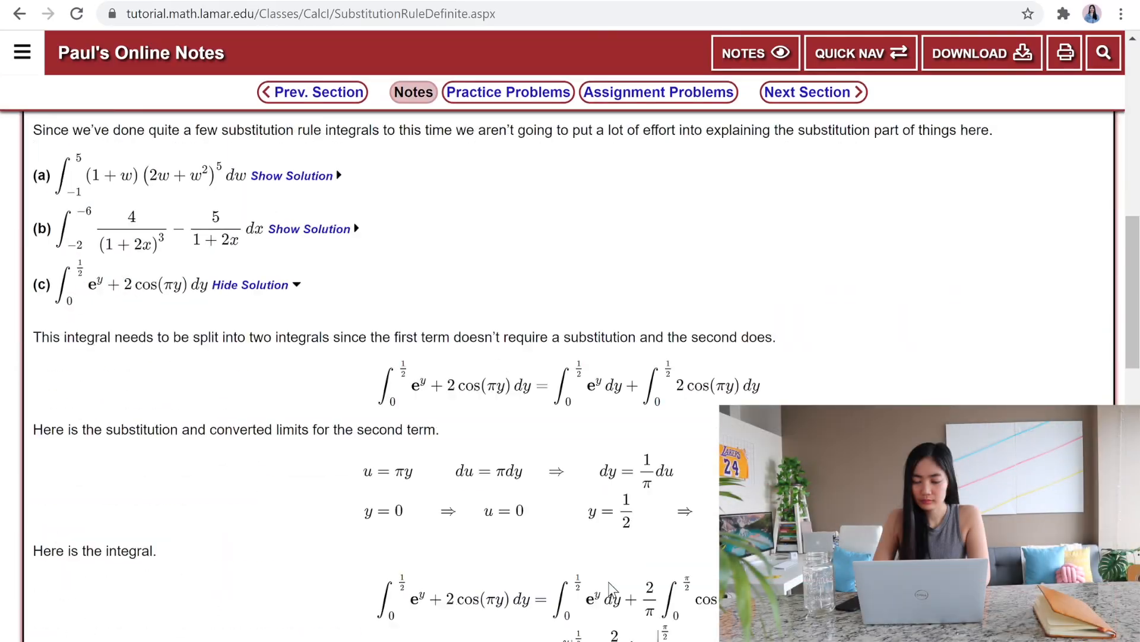
Step: Show the worked solution of integral (c) on the definite integral substitution rule page
{"action": "left_click", "coordinate": [268, 286]}
{"action": "scroll", "coordinate": [343, 252], "scroll_direction": "down", "scroll_amount": 1}
{"action": "scroll", "coordinate": [332, 297], "scroll_direction": "up", "scroll_amount": 4}
{"action": "left_click", "coordinate": [281, 467]}
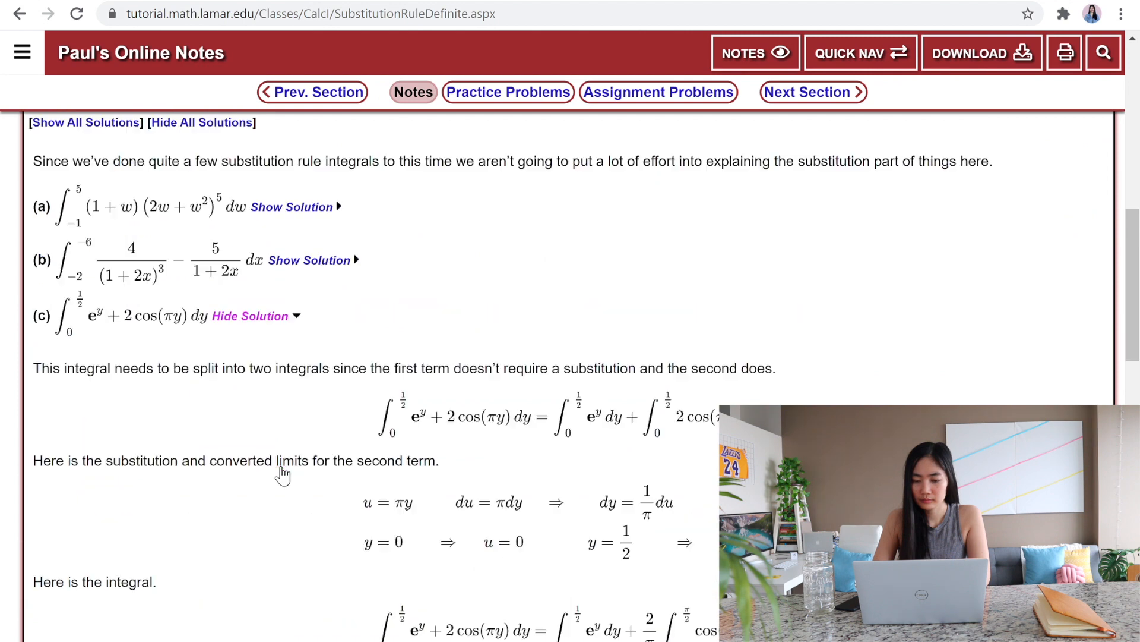
{"action": "scroll", "coordinate": [280, 470], "scroll_direction": "down", "scroll_amount": 5}
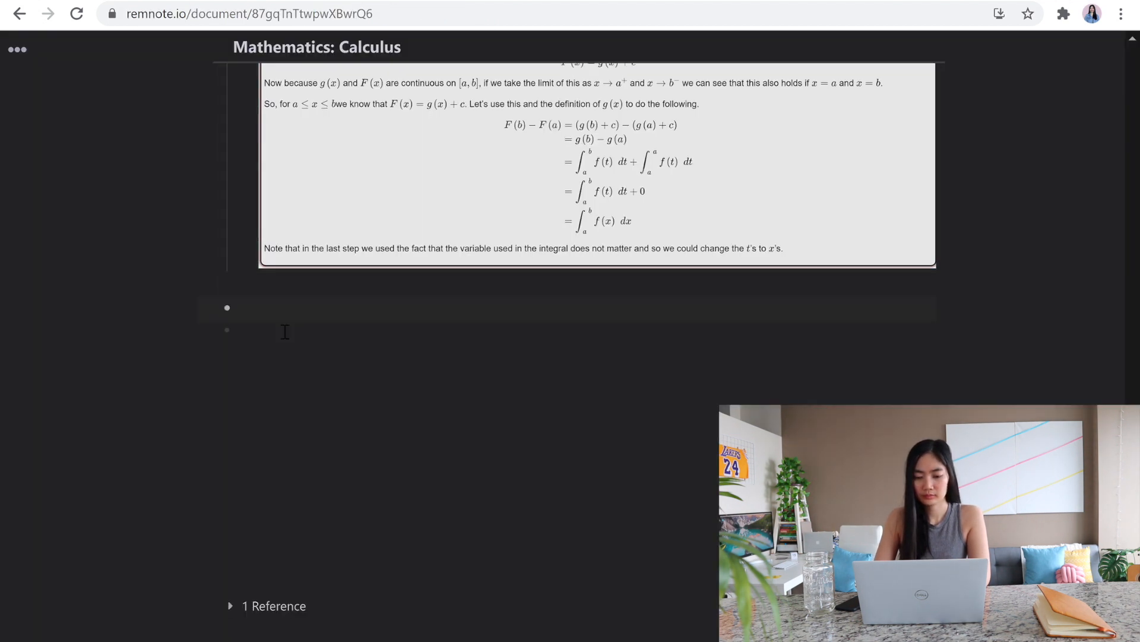
Step: Add the heading "Practice Problems" and start a LaTeX integral equation in a nested item
{"action": "type", "text": "Problems"}
{"action": "key", "text": "Return"}
{"action": "key", "text": "Tab"}
{"action": "type", "text": "$$\\int_0^\\frac{1}(2"}
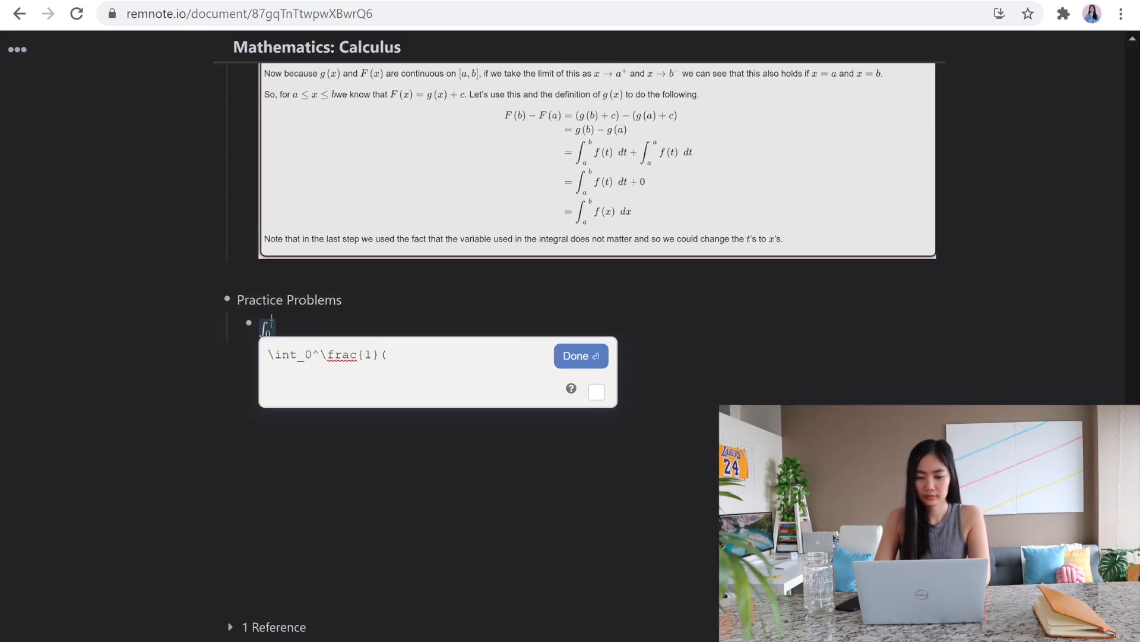
{"action": "type", "text": "} x^2 +\\sin(x) dx"}
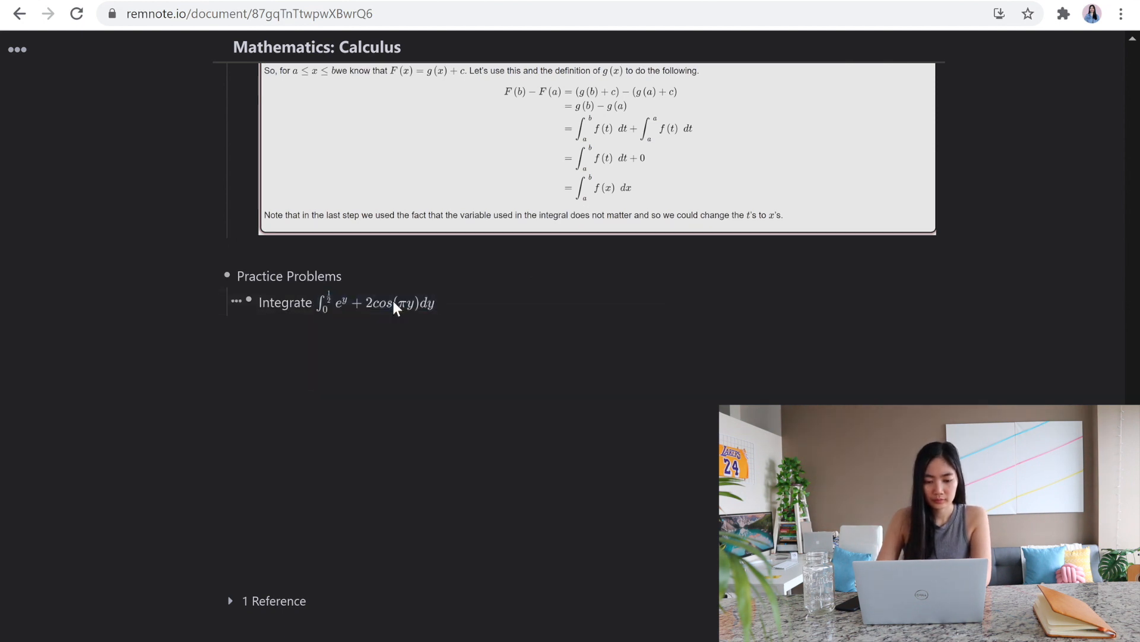
Step: Make the item the flashcard "Integrate ∫_0^{1/2} e^y + 2cos(πy)dy::" and paste the copied worked solution as its answer
{"action": "type", "text": "::"}
{"action": "key", "text": "Return"}
{"action": "key", "text": "Tab"}
{"action": "type", "text": "fa;sdf"}
{"action": "left_click", "coordinate": [343, 330]}
{"action": "key", "text": "BackSpace"}
{"action": "key", "text": "BackSpace"}
{"action": "key", "text": "BackSpace"}
{"action": "key", "text": "BackSpace"}
{"action": "key", "text": "BackSpace"}
{"action": "key", "text": "BackSpace"}
{"action": "key", "text": "BackSpace"}
{"action": "key", "text": "BackSpace"}
{"action": "type", "text": "::"}
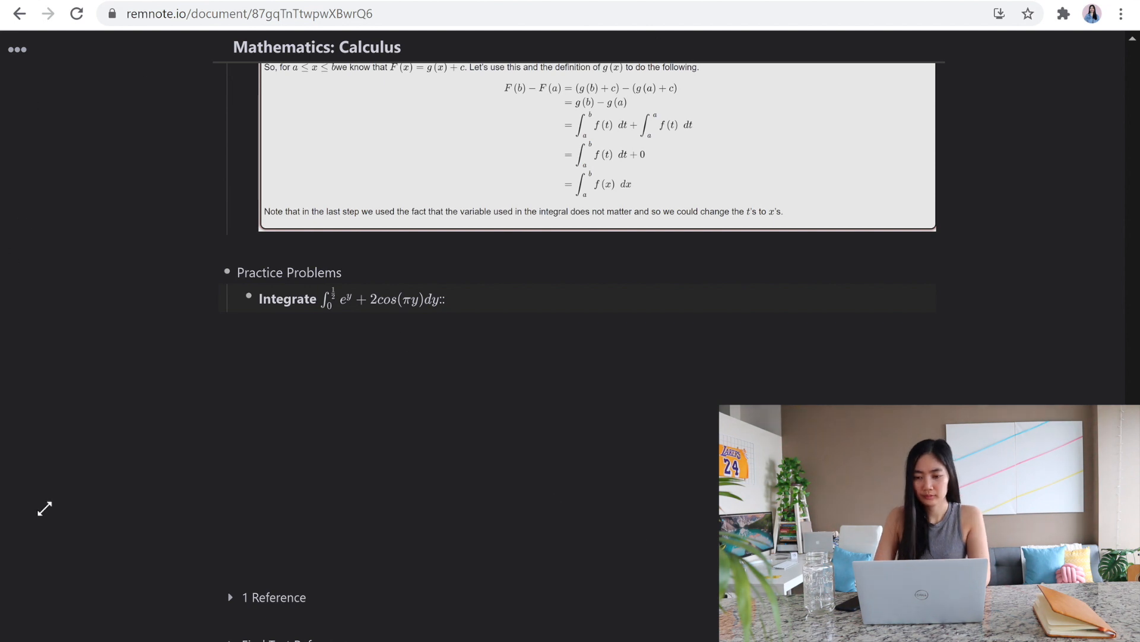
{"action": "key", "text": "ctrl+v"}
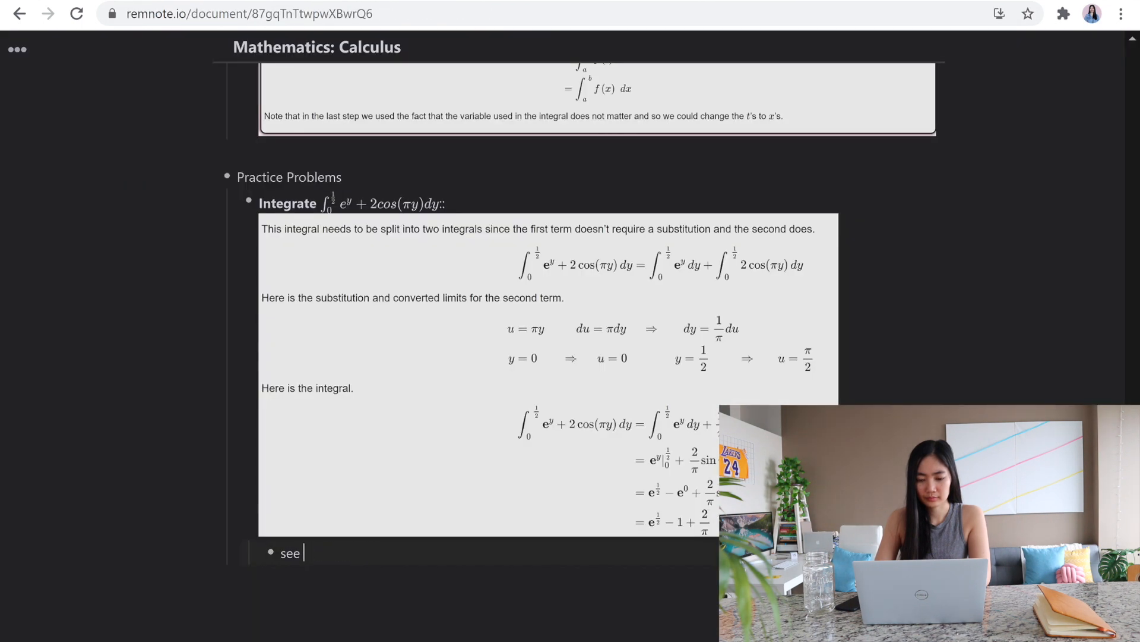
Step: Add a link to a new "Substitution Rule" entry in the nested "see" note below the solution
{"action": "type", "text": "[[Substitution RUle"}
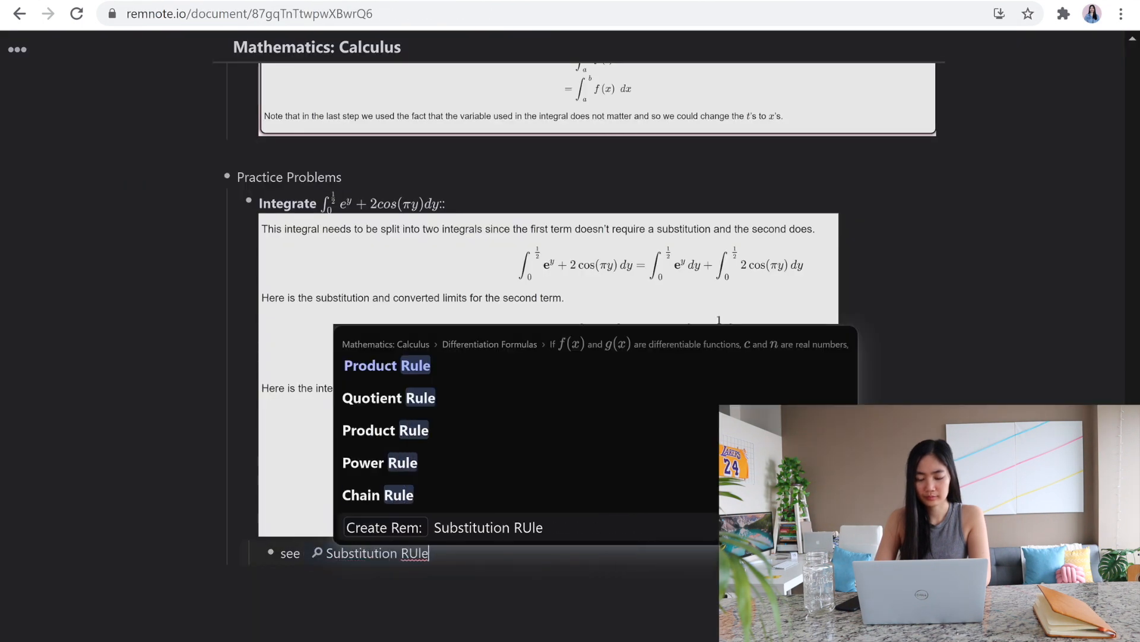
{"action": "key", "text": "BackSpace"}
{"action": "key", "text": "BackSpace"}
{"action": "key", "text": "BackSpace"}
{"action": "type", "text": "ule"}
{"action": "key", "text": "Return"}
Step: Append links to "Properties of Integrals" and "Common Derivatives" to the "see" note, separated by commas
{"action": "type", "text": ", [[Properties of Integrals"}
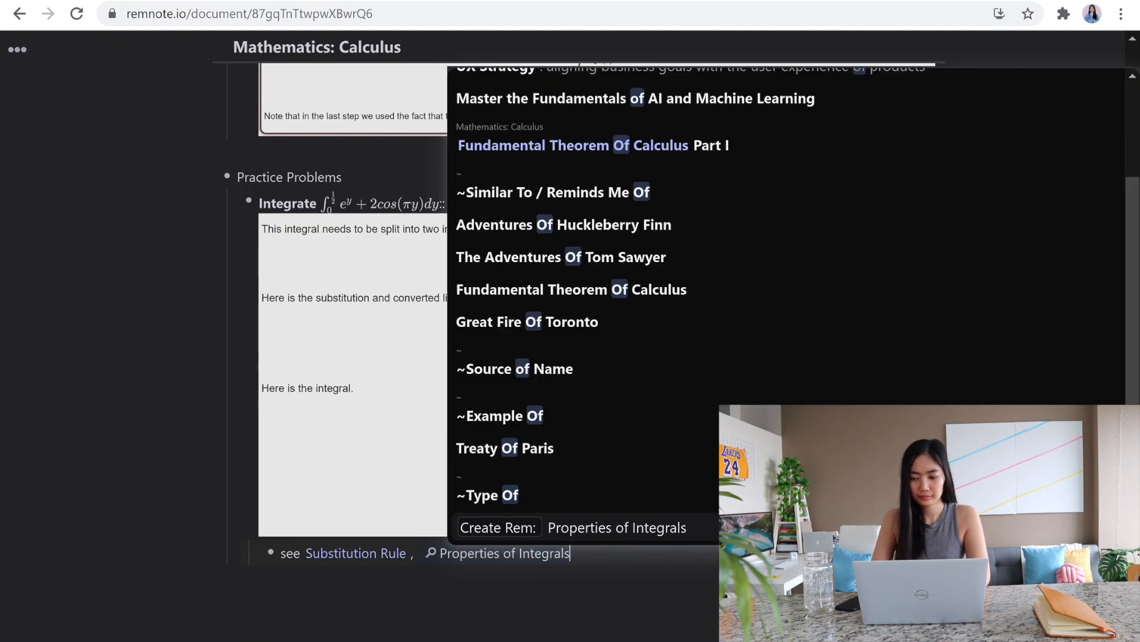
{"action": "key", "text": "Return"}
{"action": "type", "text": ", [[Common Derivatives"}
{"action": "key", "text": "Return"}
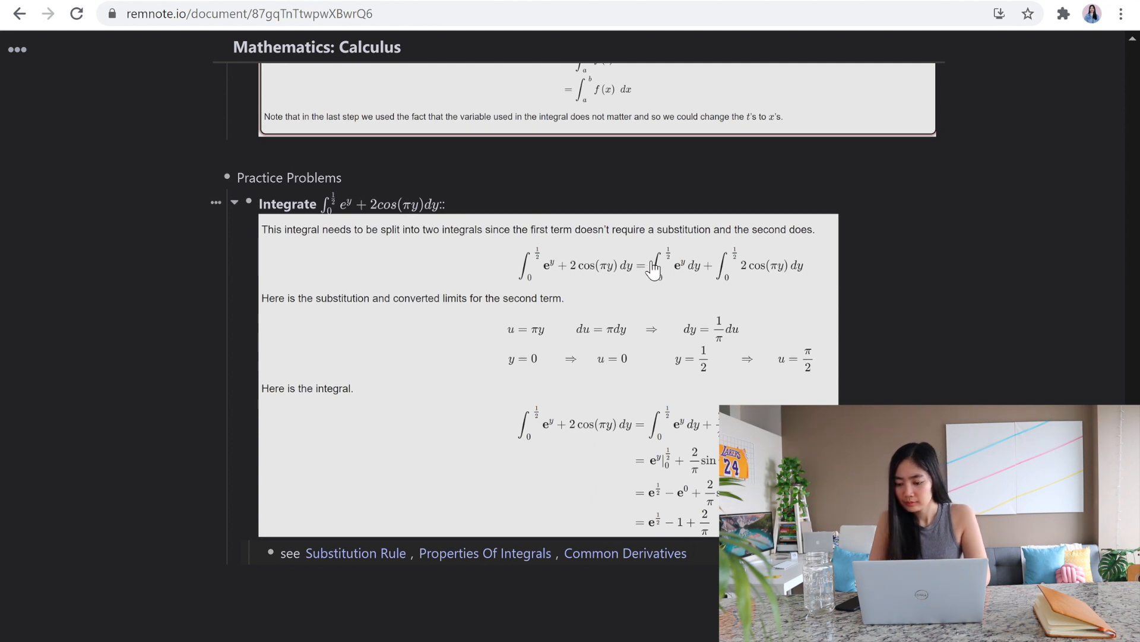